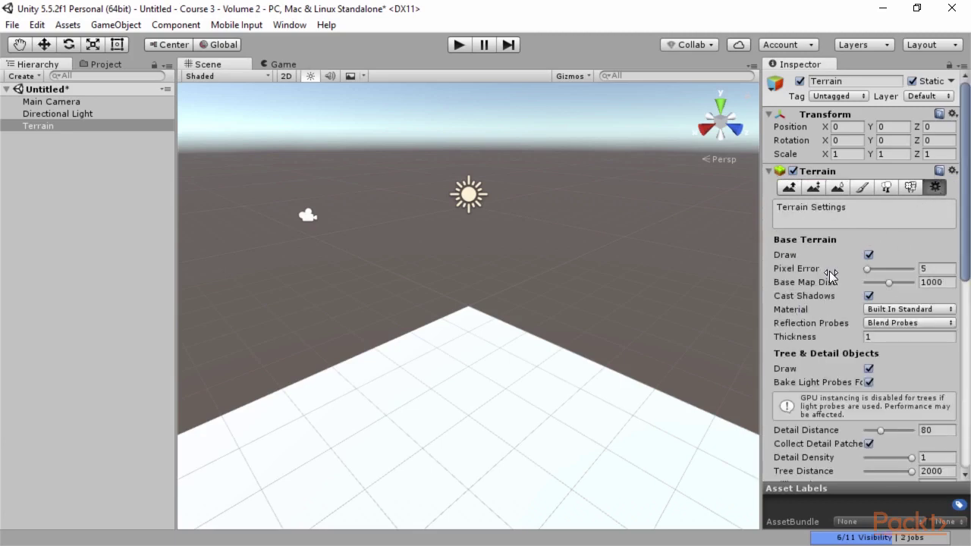
# Step: Set the terrain's width and length to 35 in its resolution settings
pyautogui.scroll(-7, 827, 268)
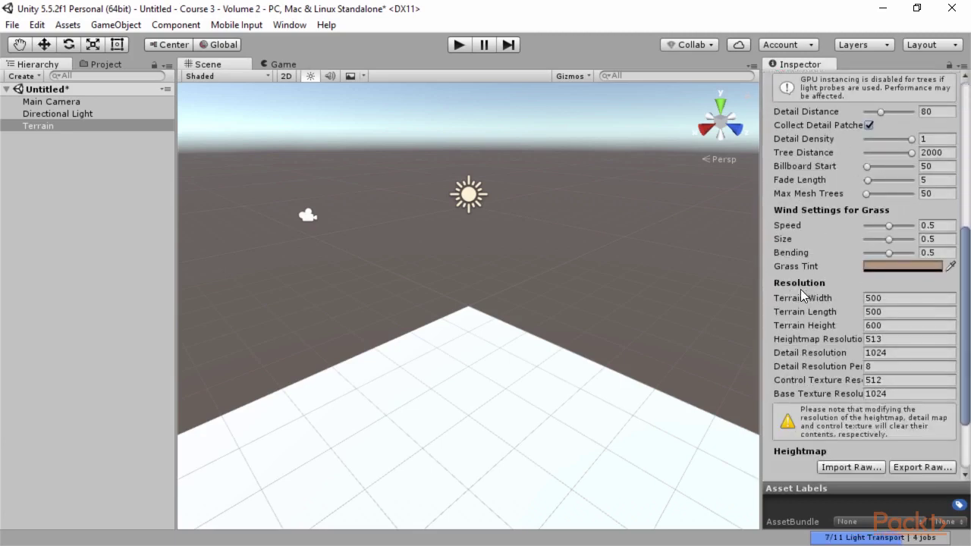
pyautogui.click(897, 301)
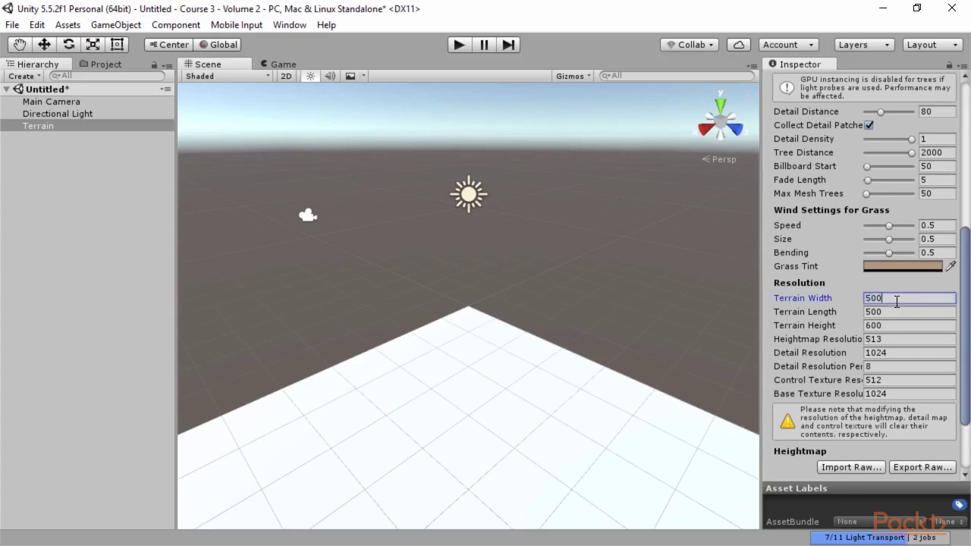
pyautogui.write('35')
pyautogui.press('Tab')
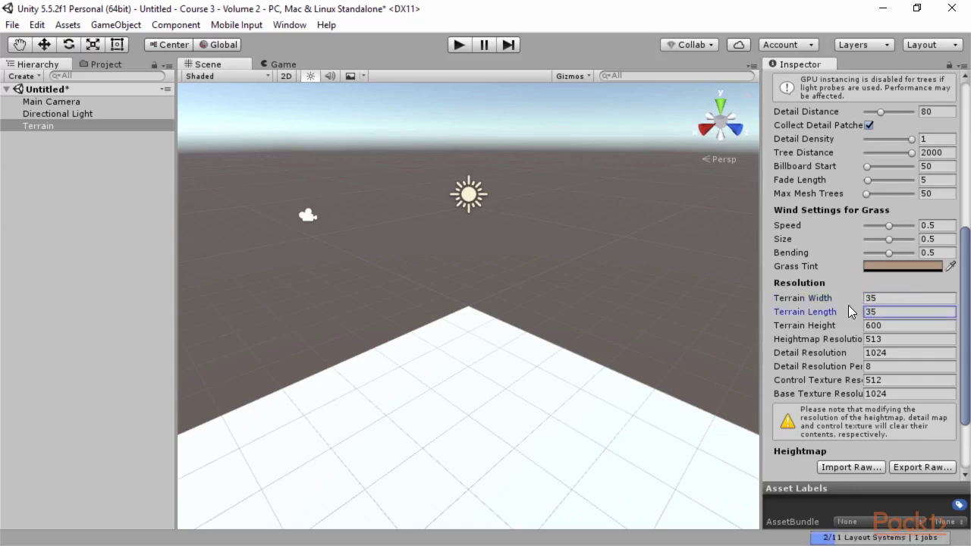
pyautogui.scroll(5, 561, 368)
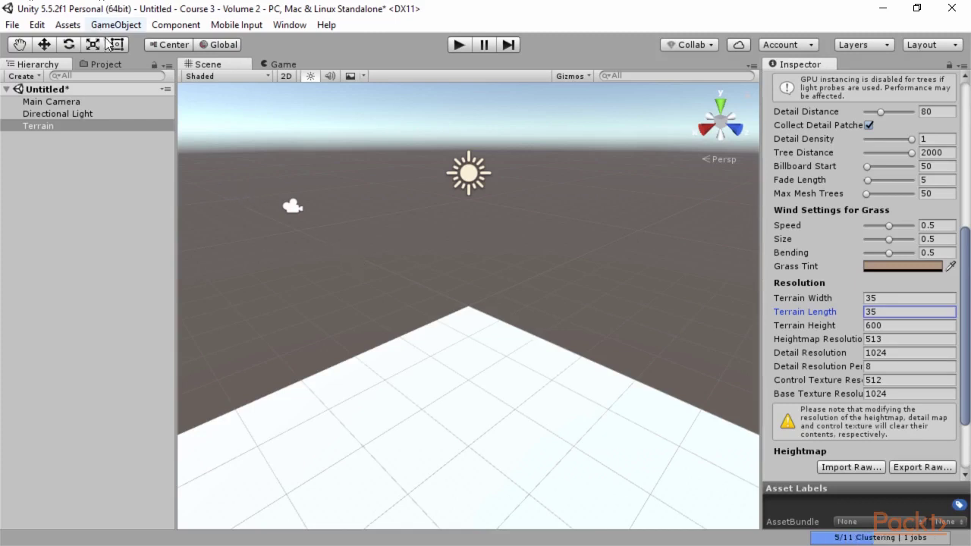
# Step: Place the ThirdPersonController prefab from the Standard Assets characters near the terrain's corner
pyautogui.click(104, 64)
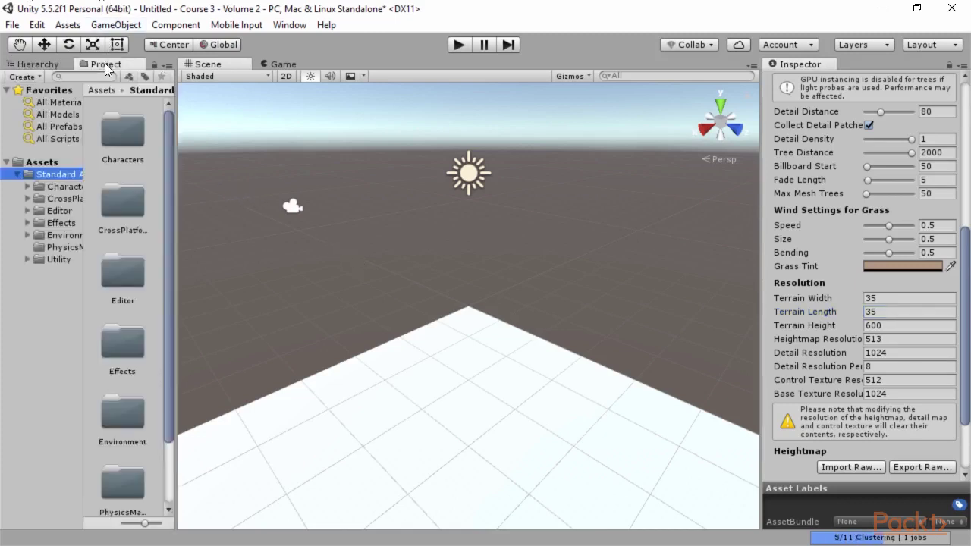
pyautogui.click(168, 120)
pyautogui.doubleClick(118, 130)
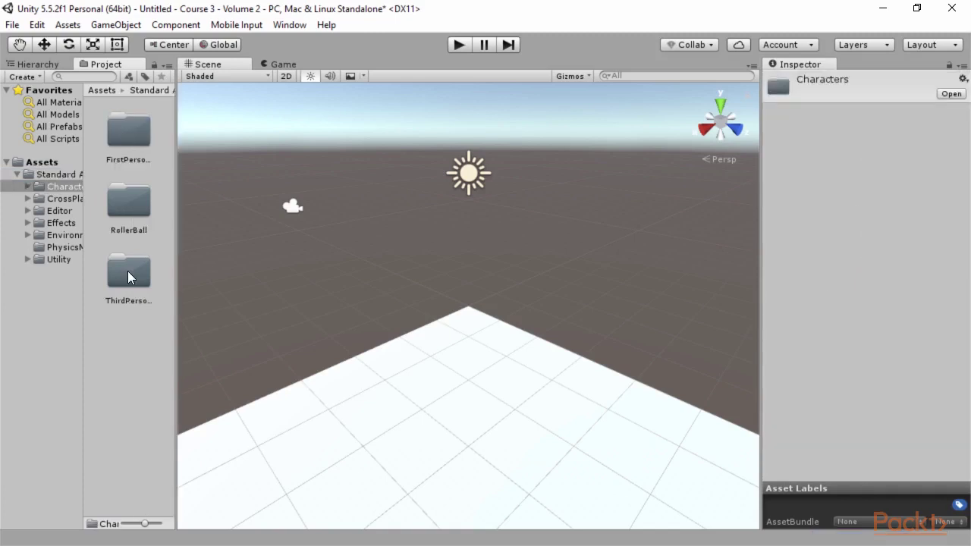
pyautogui.doubleClick(127, 271)
pyautogui.moveTo(169, 239); pyautogui.dragTo(182, 322)
pyautogui.doubleClick(112, 271)
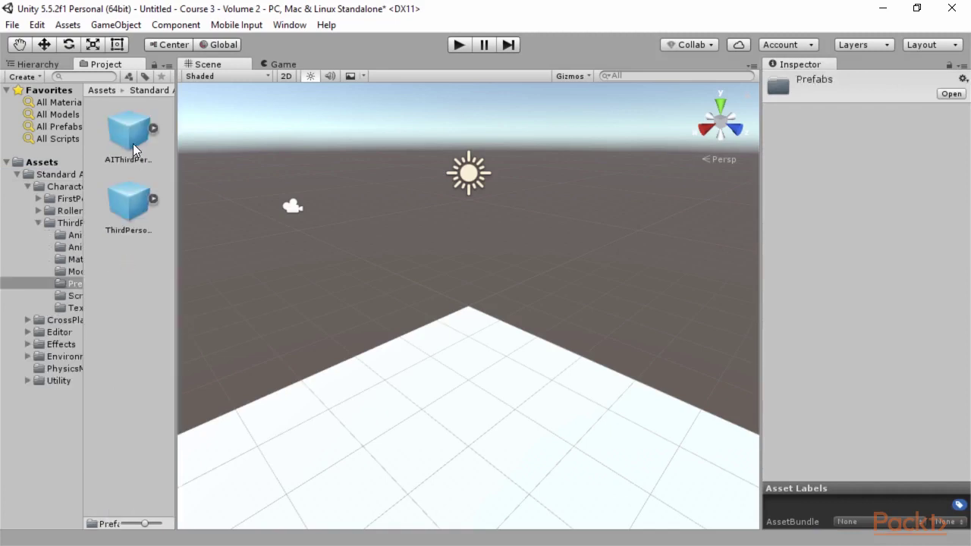
pyautogui.moveTo(130, 208); pyautogui.dragTo(464, 370)
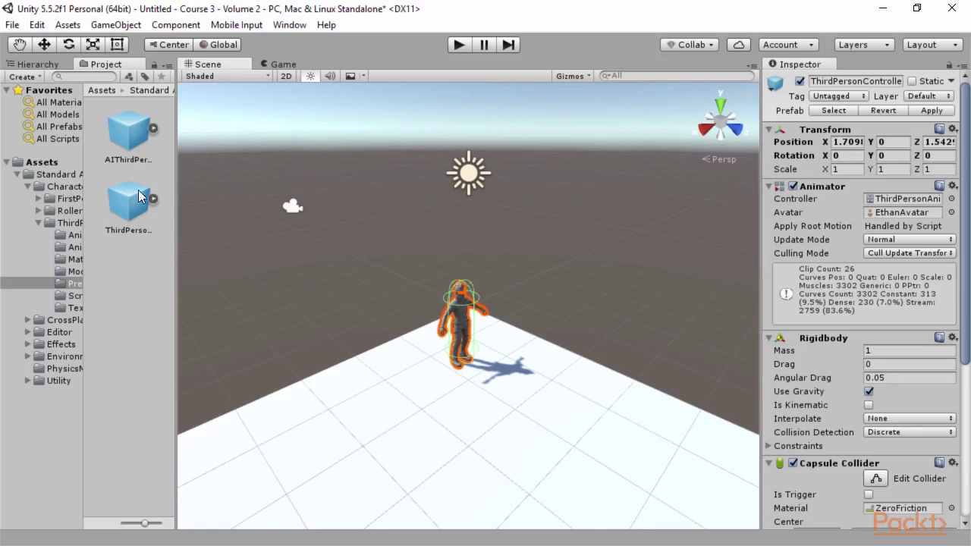
# Step: Make Main Camera a child of ThirdPersonController and move it behind the character to about X -0.74, Y 0.84, Z -2.35
pyautogui.click(36, 64)
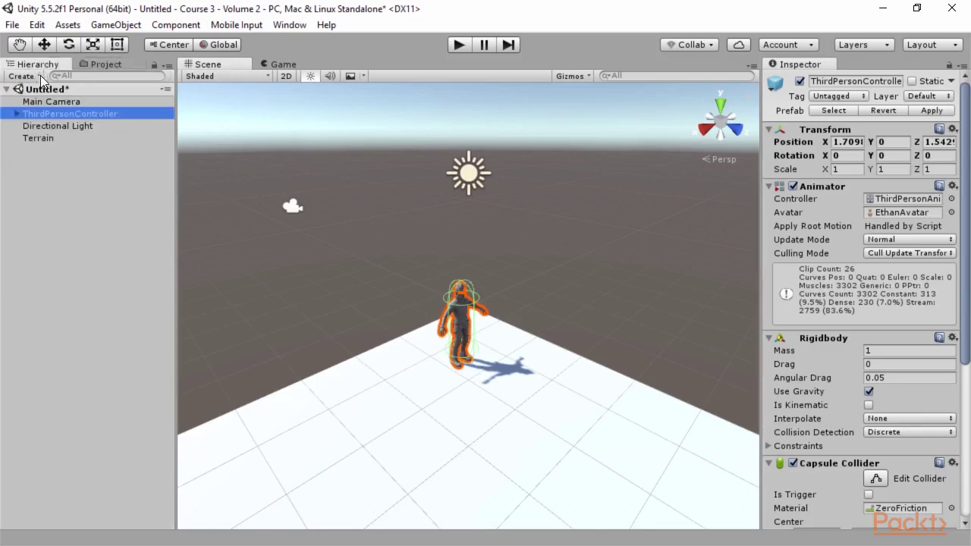
pyautogui.moveTo(35, 102); pyautogui.dragTo(49, 115)
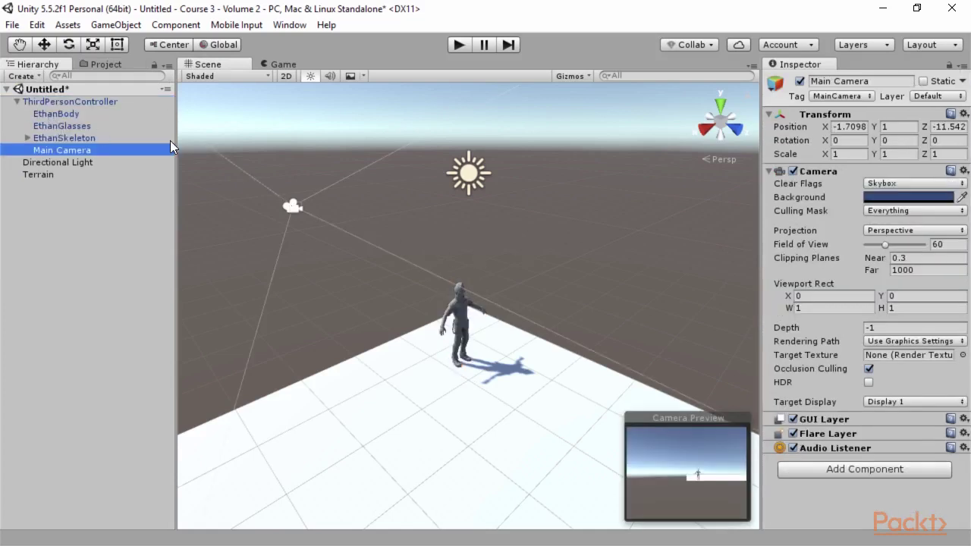
pyautogui.click(44, 44)
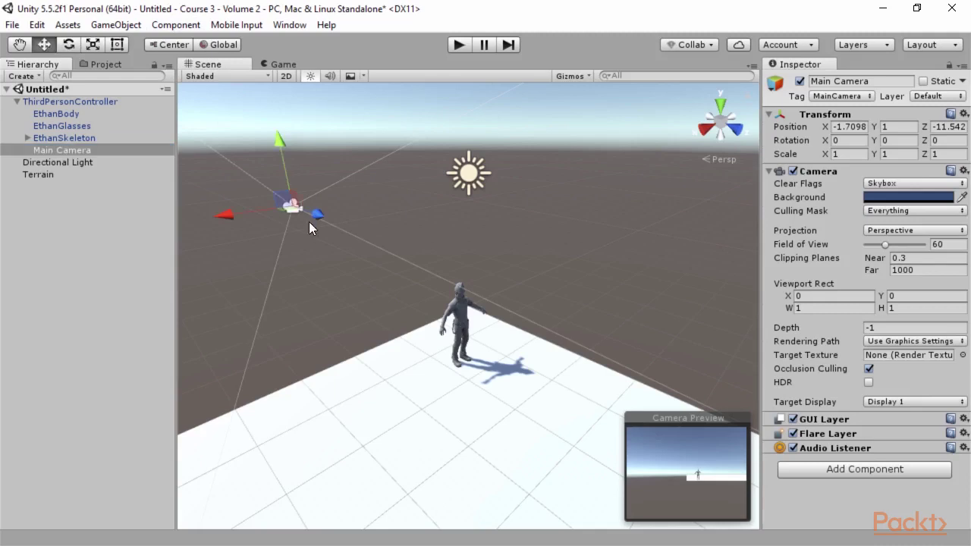
pyautogui.moveTo(286, 153); pyautogui.dragTo(297, 184)
pyautogui.moveTo(325, 227); pyautogui.dragTo(331, 301)
pyautogui.moveTo(432, 291); pyautogui.dragTo(462, 303)
pyautogui.moveTo(421, 223); pyautogui.dragTo(421, 209)
pyautogui.moveTo(371, 293)
pyautogui.mouseDown()
pyautogui.moveTo(383, 293)
pyautogui.moveTo(360, 300)
pyautogui.mouseUp()
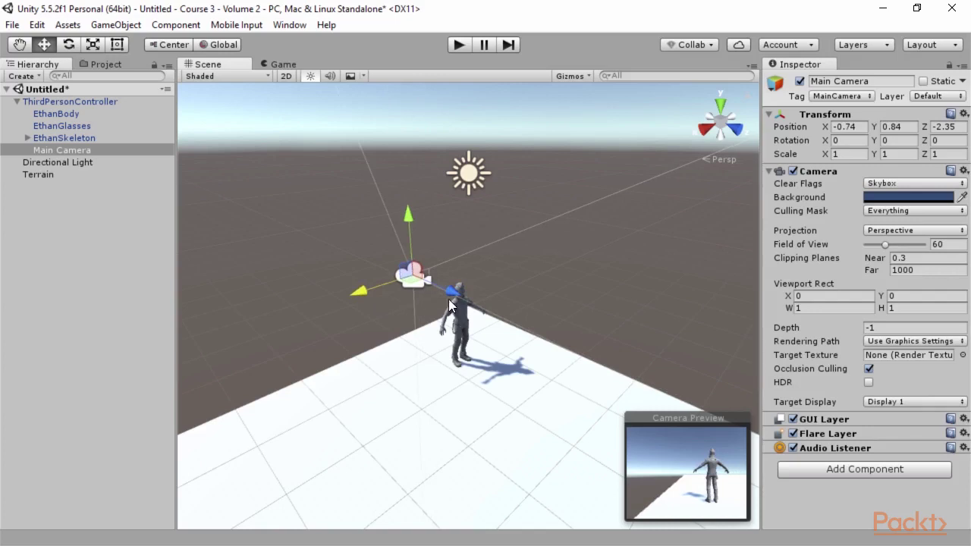
# Step: Move the camera closer behind the character's upper body, to about Y 1.22 and Z -1.12, and adjust its sideways offset
pyautogui.moveTo(453, 297); pyautogui.dragTo(470, 301)
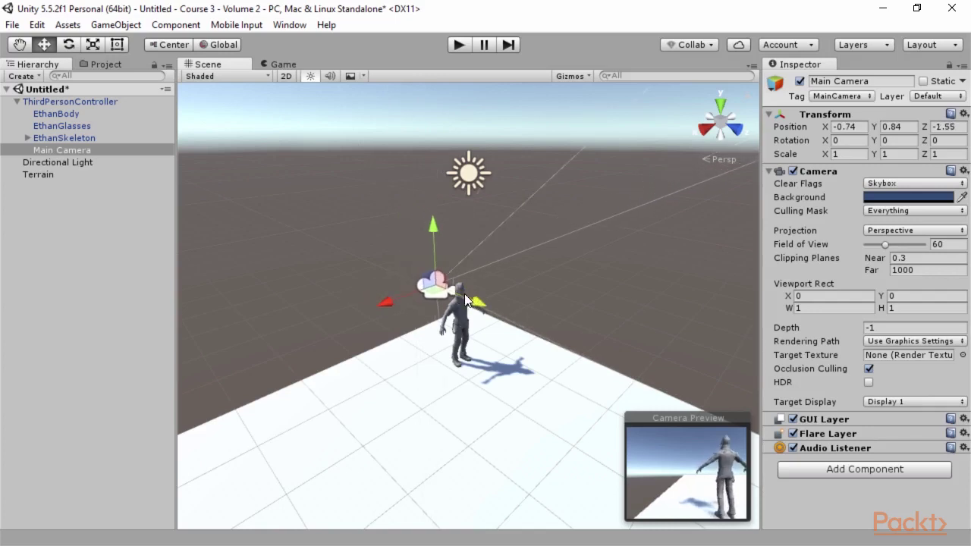
pyautogui.moveTo(390, 303); pyautogui.dragTo(372, 305)
pyautogui.moveTo(424, 225); pyautogui.dragTo(428, 219)
pyautogui.moveTo(461, 295); pyautogui.dragTo(473, 289)
pyautogui.moveTo(434, 232)
pyautogui.mouseDown()
pyautogui.moveTo(436, 223)
pyautogui.moveTo(434, 233)
pyautogui.mouseUp()
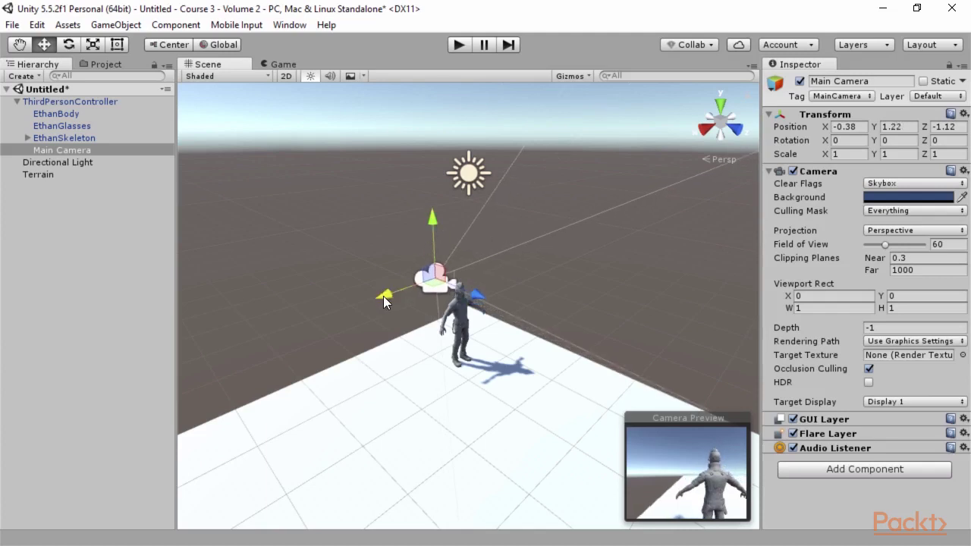
pyautogui.moveTo(383, 296); pyautogui.dragTo(377, 299)
pyautogui.click(391, 89)
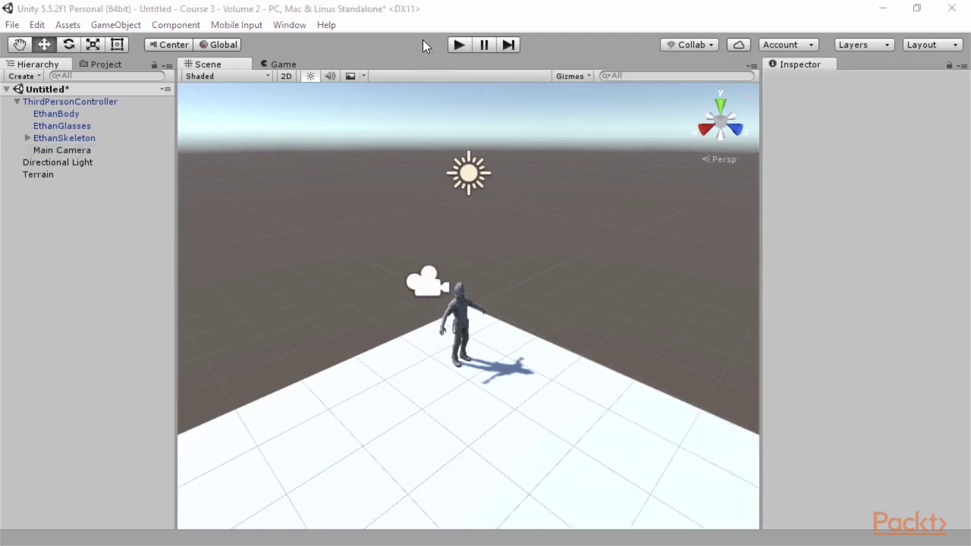
# Step: Play the scene, run and turn the character to test the follow camera, and stop play mode
pyautogui.click(457, 45)
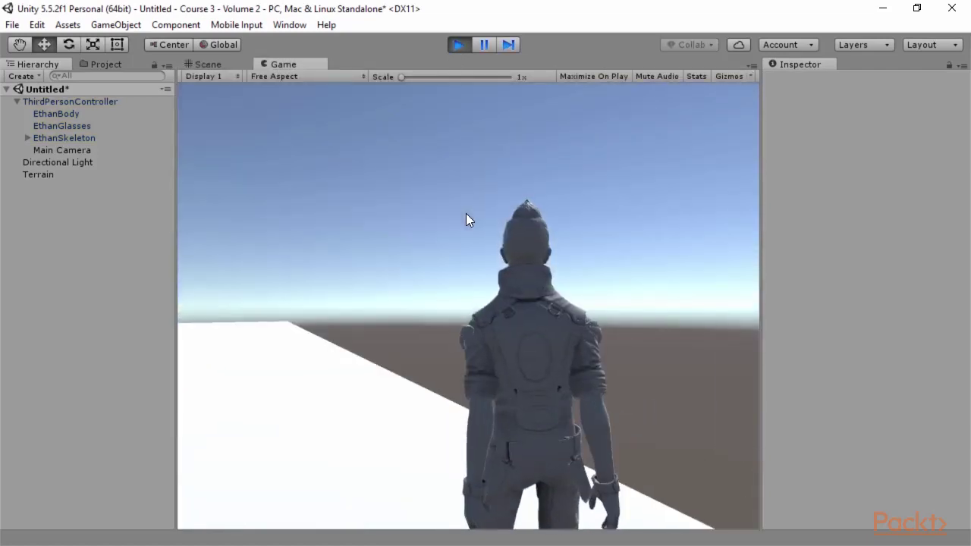
pyautogui.press('a')
pyautogui.press('w')
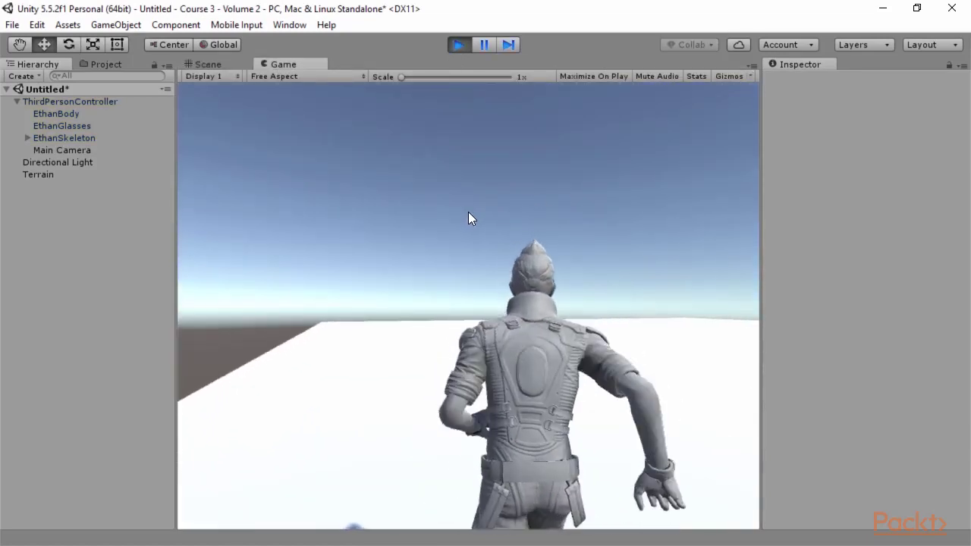
pyautogui.press('a')
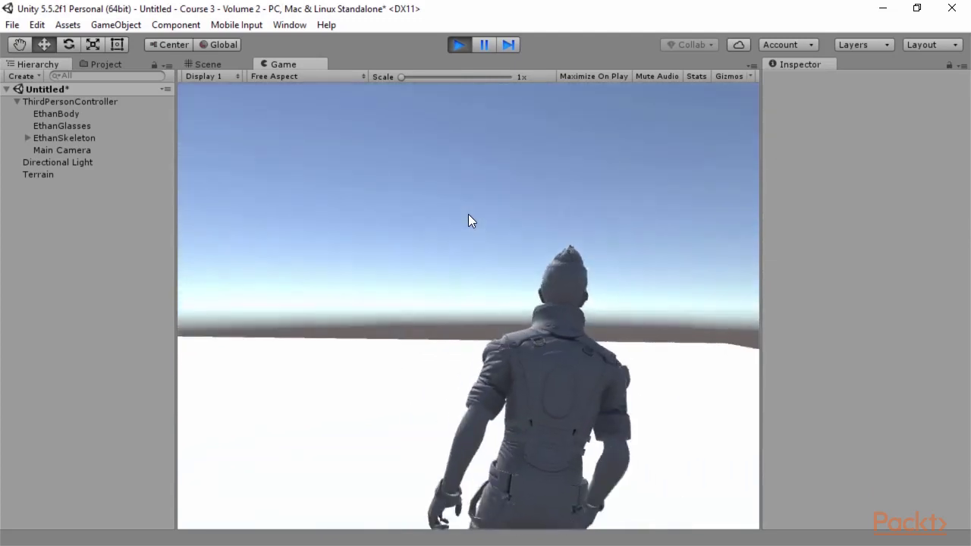
pyautogui.click(459, 44)
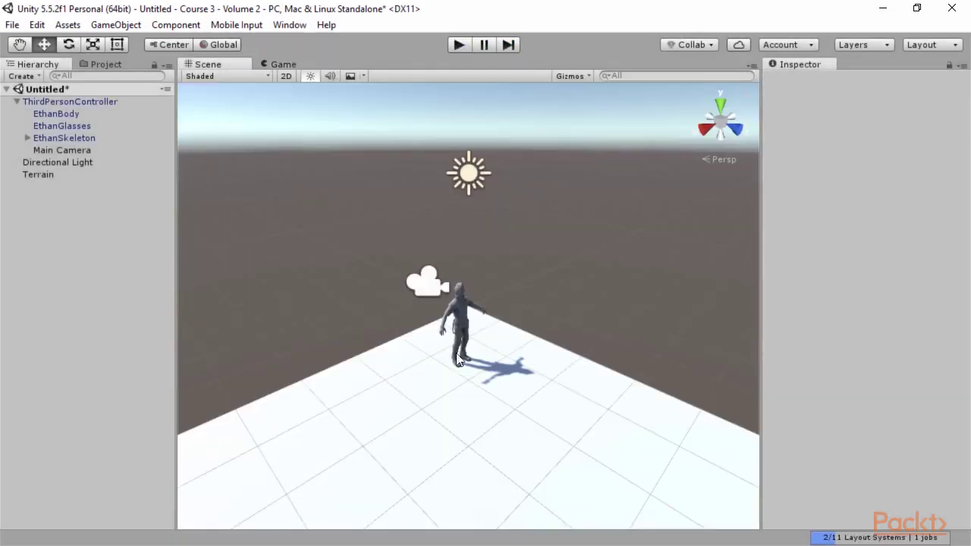
# Step: Add a cube to the scene and move it away from the character to about X 6.06, Y 1.06, Z 1.94
pyautogui.keyDown('alt'); pyautogui.moveTo(526, 420); pyautogui.dragTo(453, 479); pyautogui.keyUp('alt')
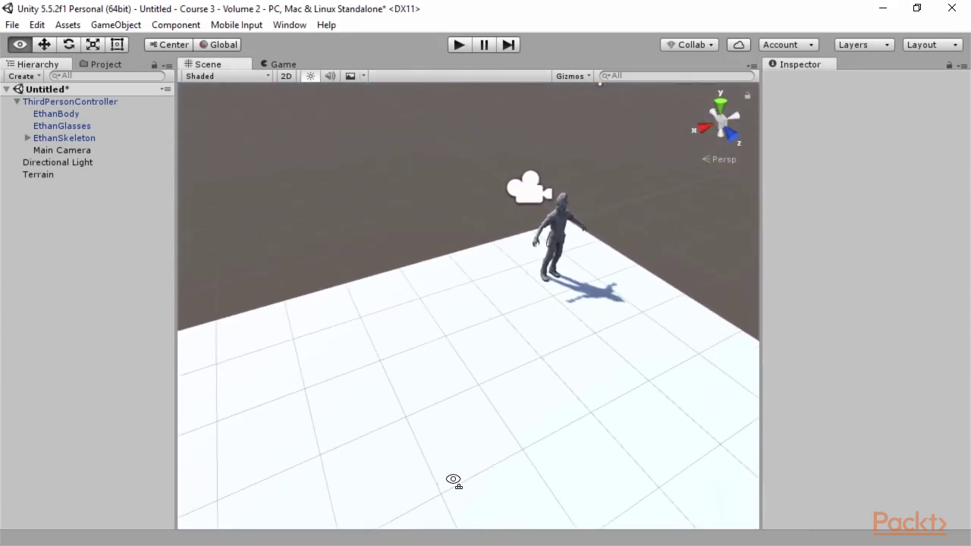
pyautogui.click(114, 27)
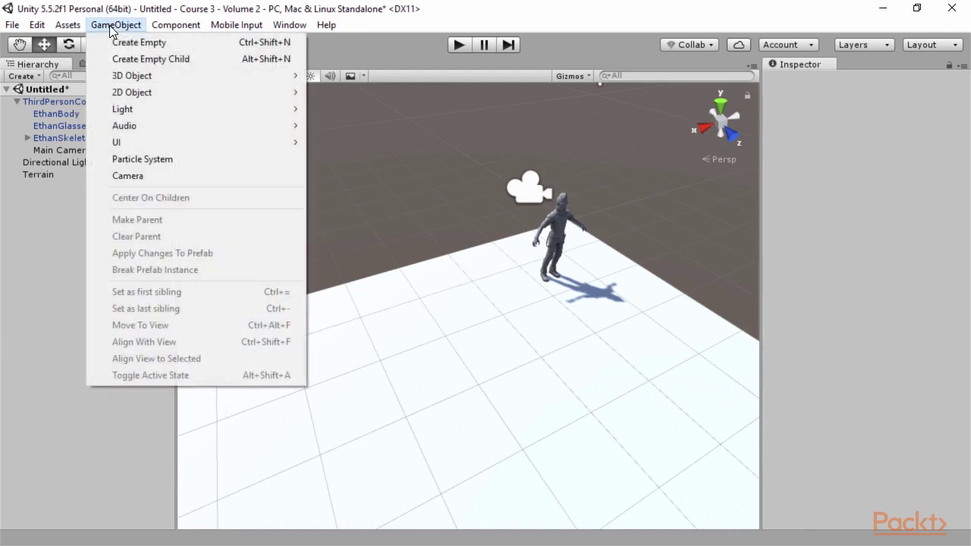
pyautogui.moveTo(142, 81)
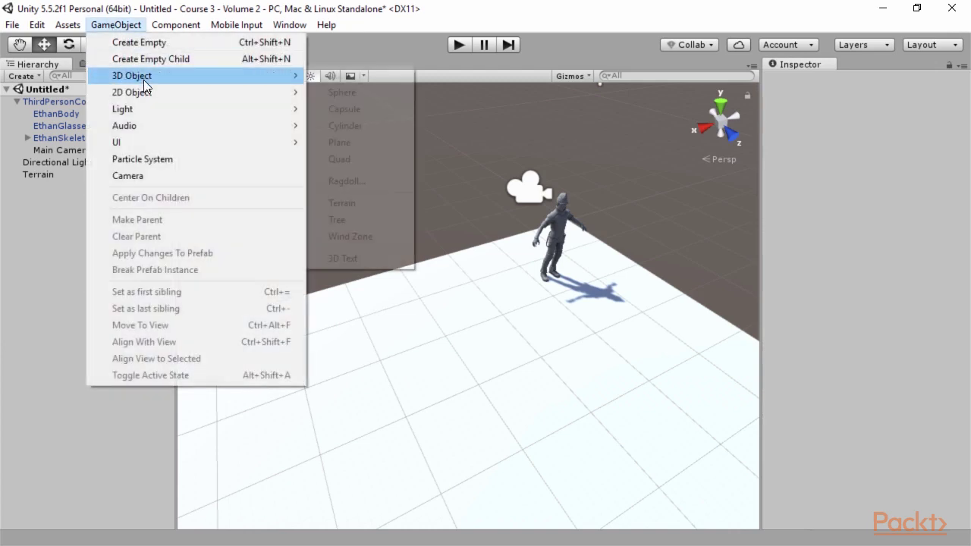
pyautogui.moveTo(242, 77)
pyautogui.click(364, 77)
pyautogui.moveTo(467, 251); pyautogui.dragTo(458, 190)
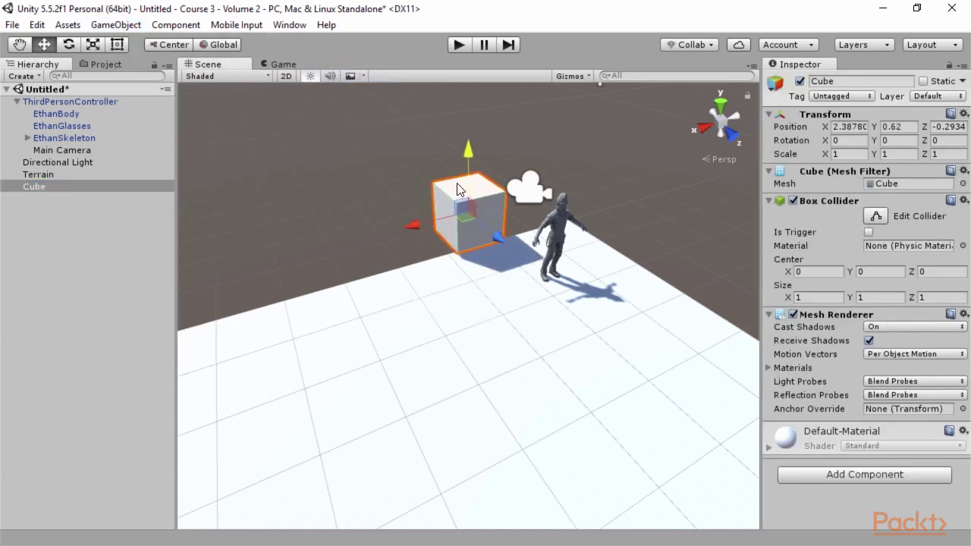
pyautogui.moveTo(414, 227); pyautogui.dragTo(250, 281)
# Step: Scale the cube uniformly to about 0.373 and lower it toward the terrain to about Y 0.42
pyautogui.press('r')
pyautogui.moveTo(272, 329); pyautogui.dragTo(242, 338)
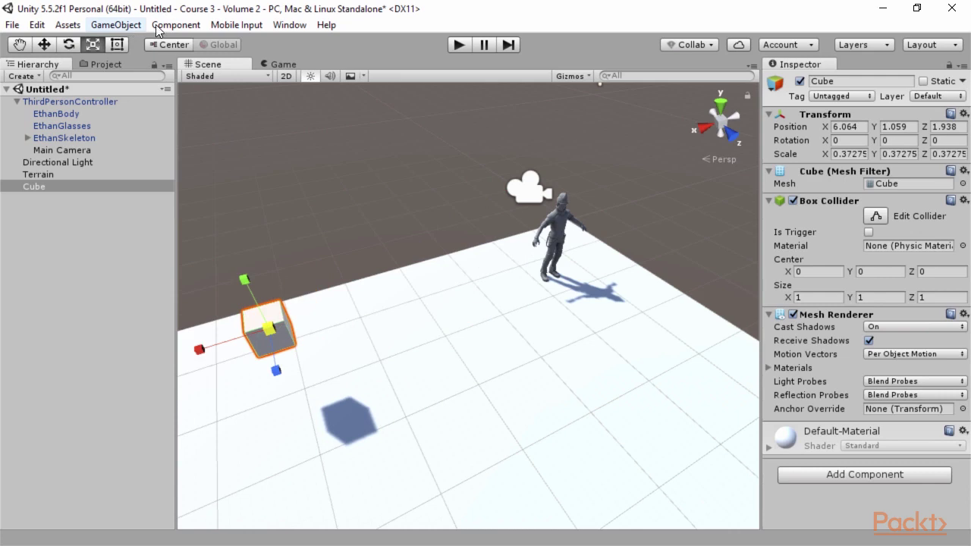
pyautogui.press('w')
pyautogui.moveTo(247, 283); pyautogui.dragTo(266, 324)
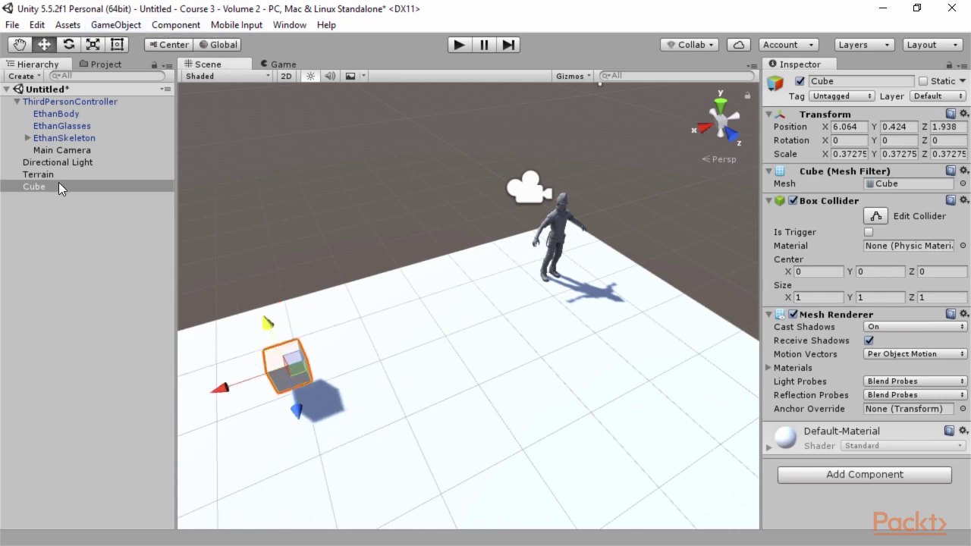
# Step: Duplicate the cube twice
pyautogui.click(37, 187)
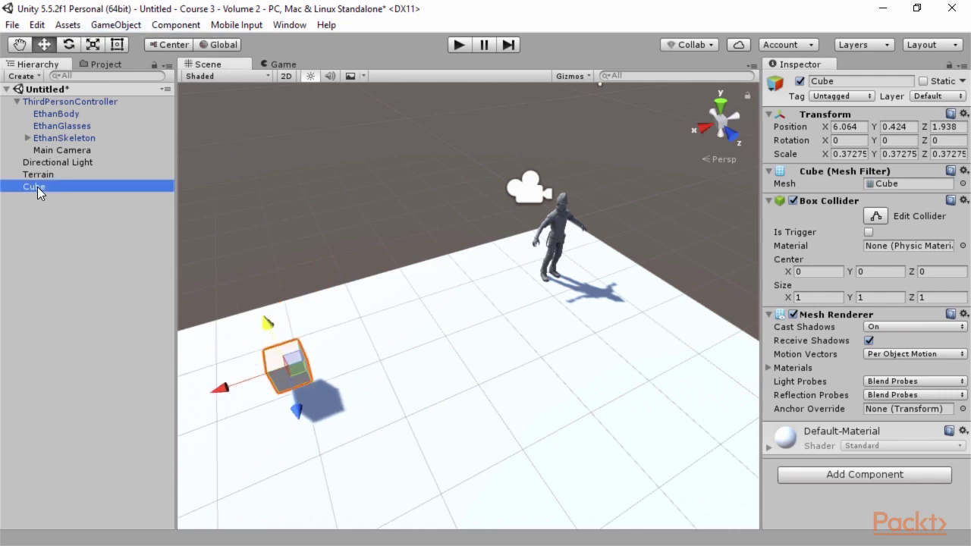
pyautogui.rightClick(47, 186)
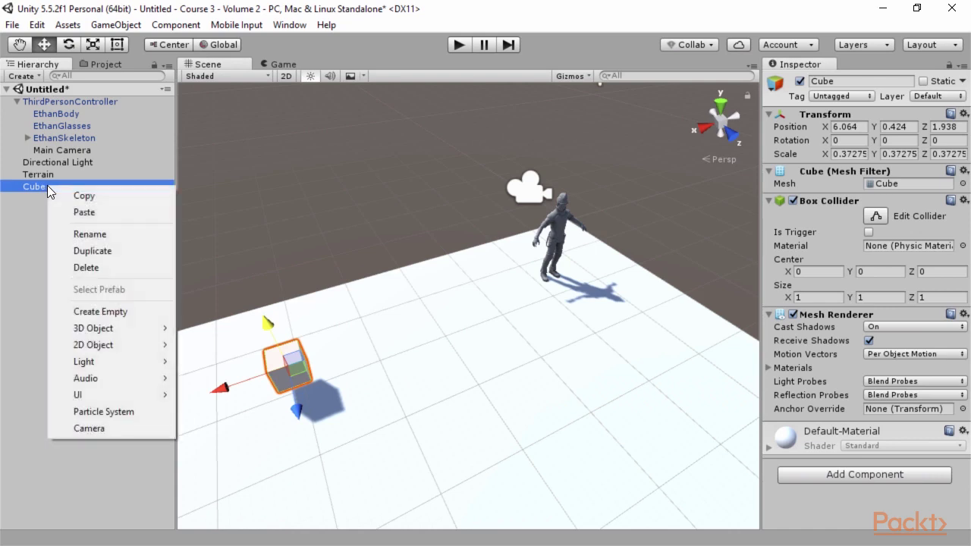
pyautogui.click(92, 251)
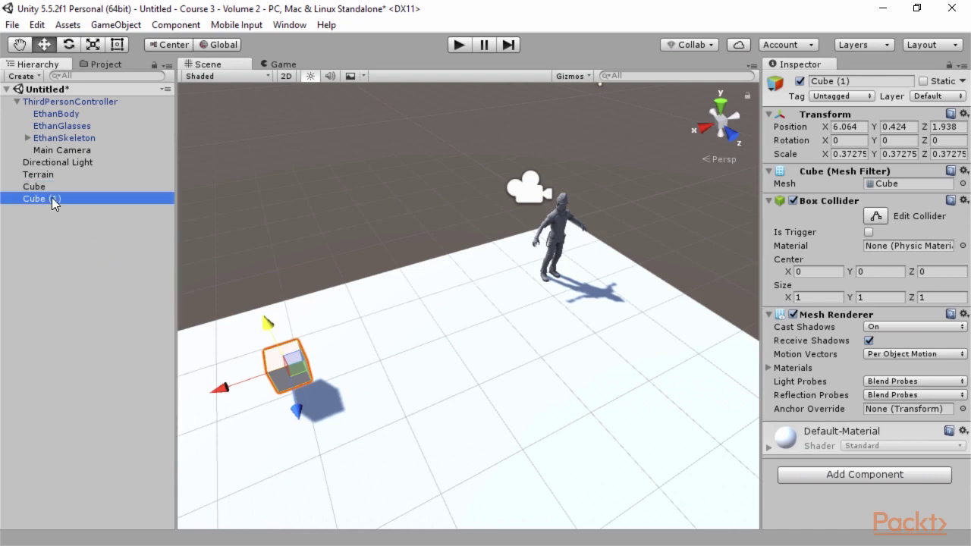
pyautogui.rightClick(47, 185)
pyautogui.click(86, 248)
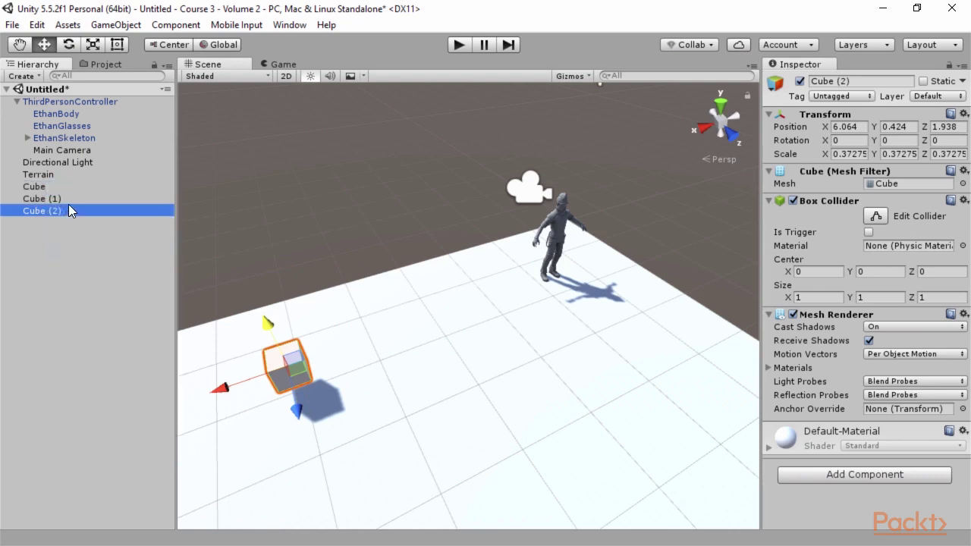
# Step: Try to rename the original cube as Cube1
pyautogui.click(45, 186)
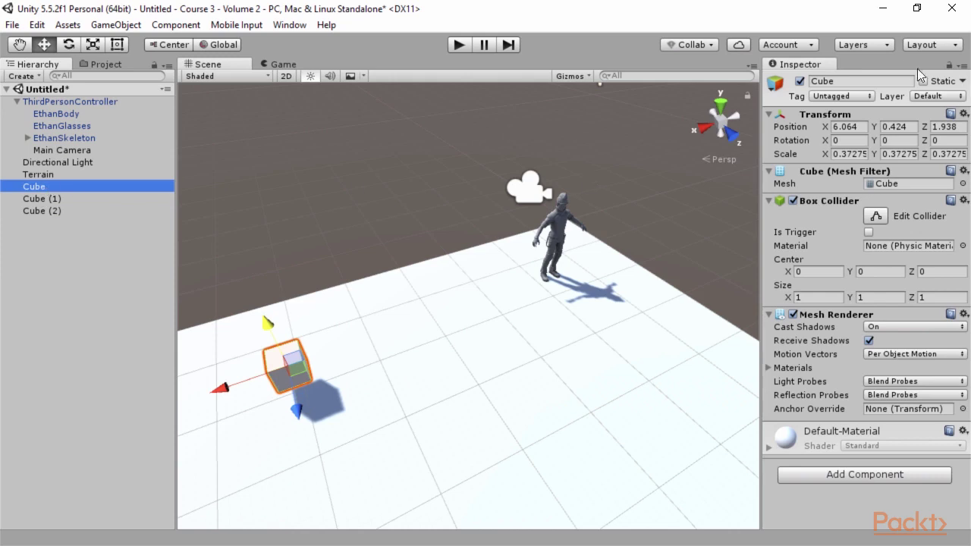
pyautogui.click(853, 80)
pyautogui.click(853, 81)
pyautogui.write('1')
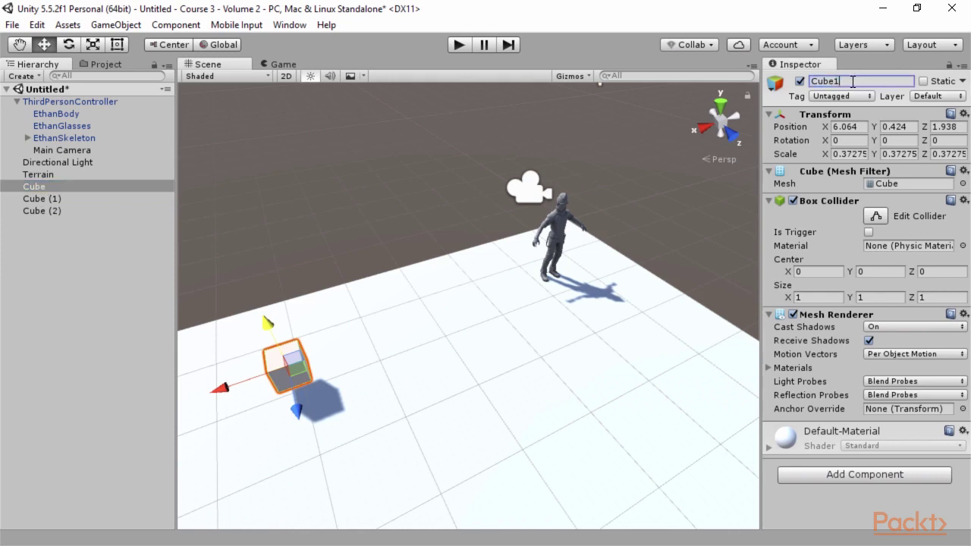
# Step: Rename the first duplicate cube as Cube2 and the second duplicate as Cube3
pyautogui.click(45, 199)
pyautogui.click(868, 82)
pyautogui.moveTo(865, 81); pyautogui.dragTo(836, 78)
pyautogui.click(42, 211)
pyautogui.click(865, 81)
pyautogui.write('2')
pyautogui.press('BackSpace')
pyautogui.write('3')
pyautogui.click(45, 200)
pyautogui.write('2')
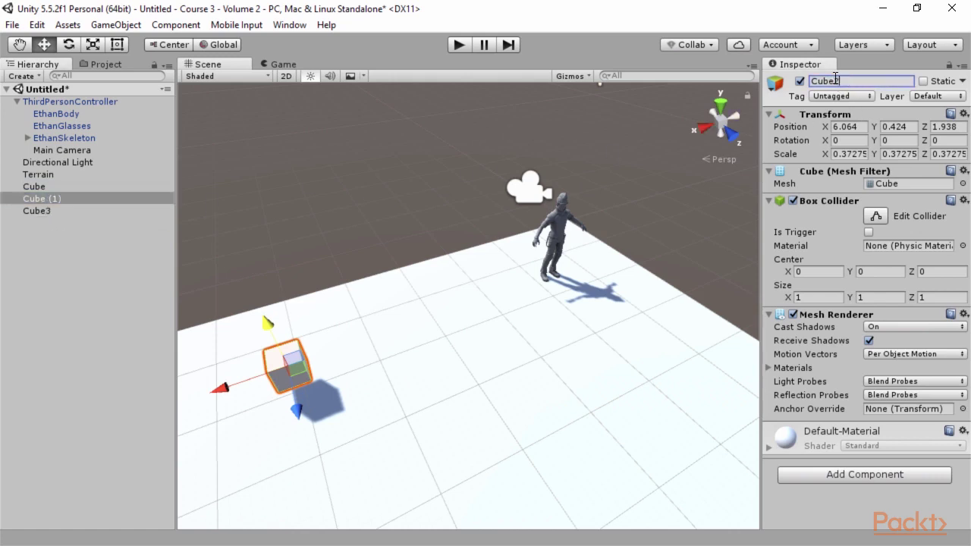
# Step: Rename the original cube as Cube1
pyautogui.click(162, 187)
pyautogui.click(874, 82)
pyautogui.press('Return')
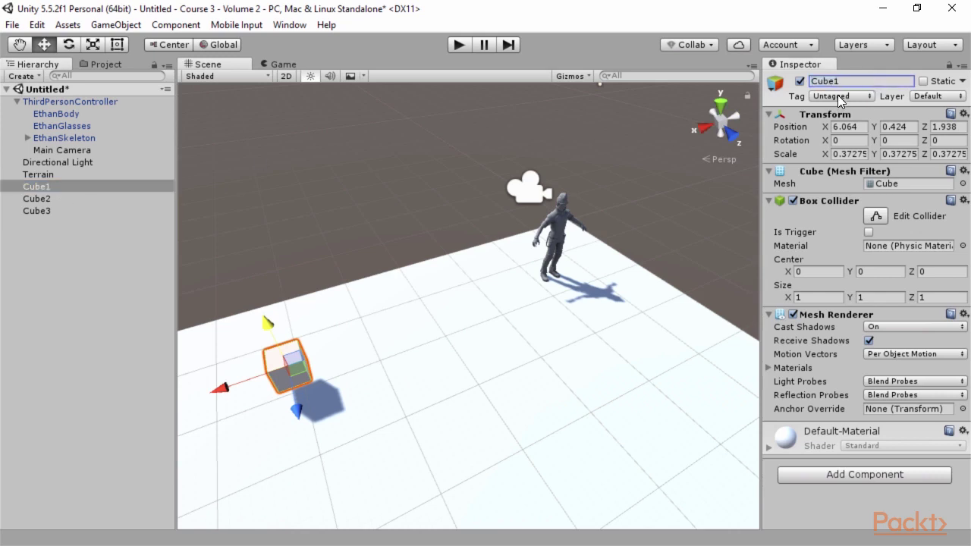
# Step: Create a new tag named cube
pyautogui.keyDown('shift'); pyautogui.click(31, 212); pyautogui.keyUp('shift')
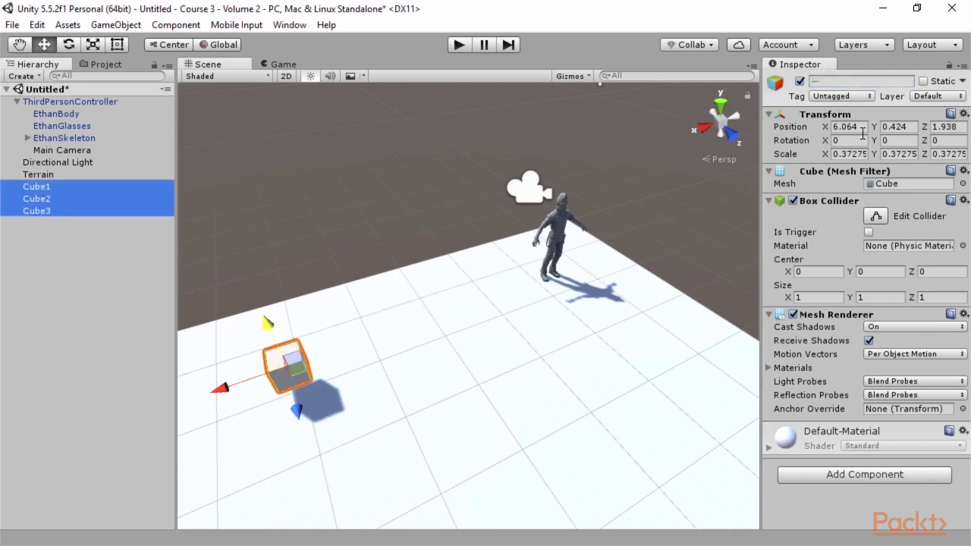
pyautogui.click(852, 95)
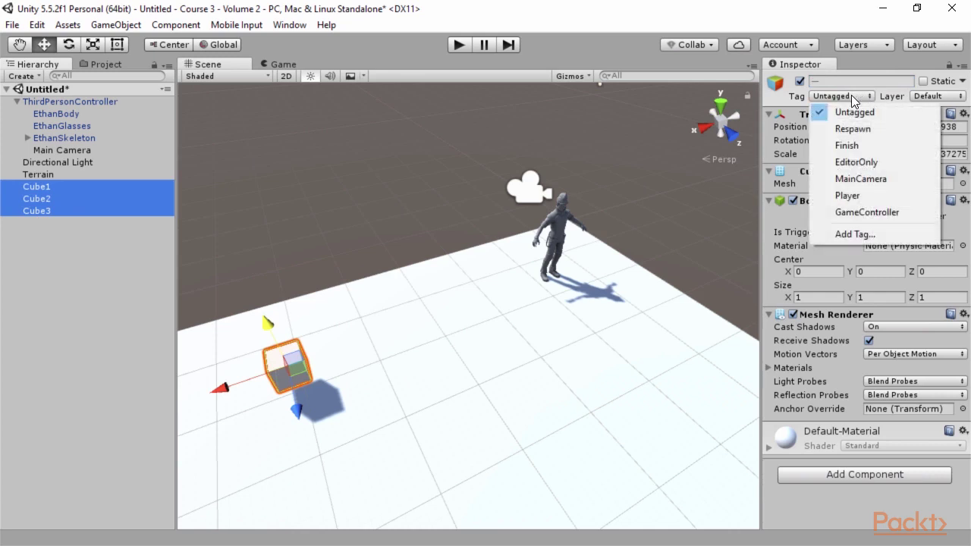
pyautogui.click(858, 236)
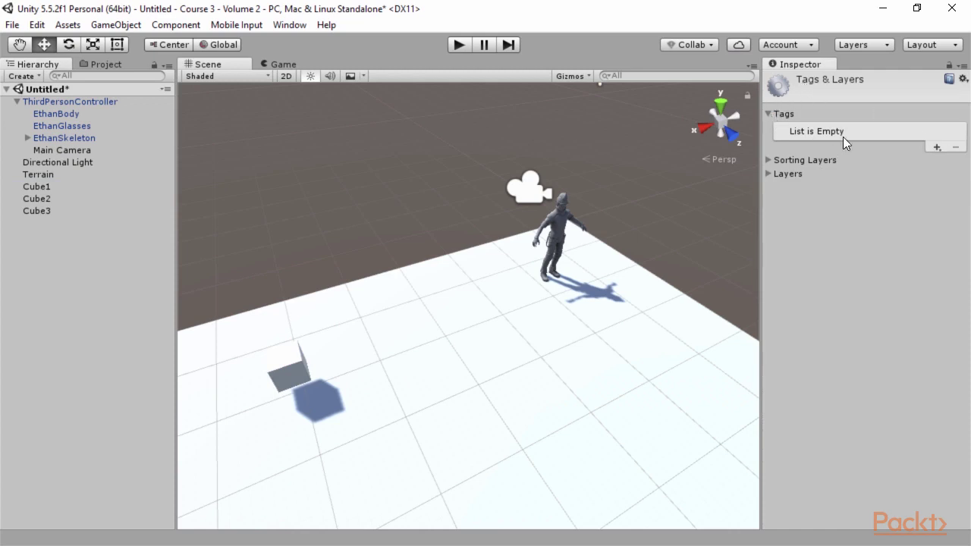
pyautogui.click(937, 147)
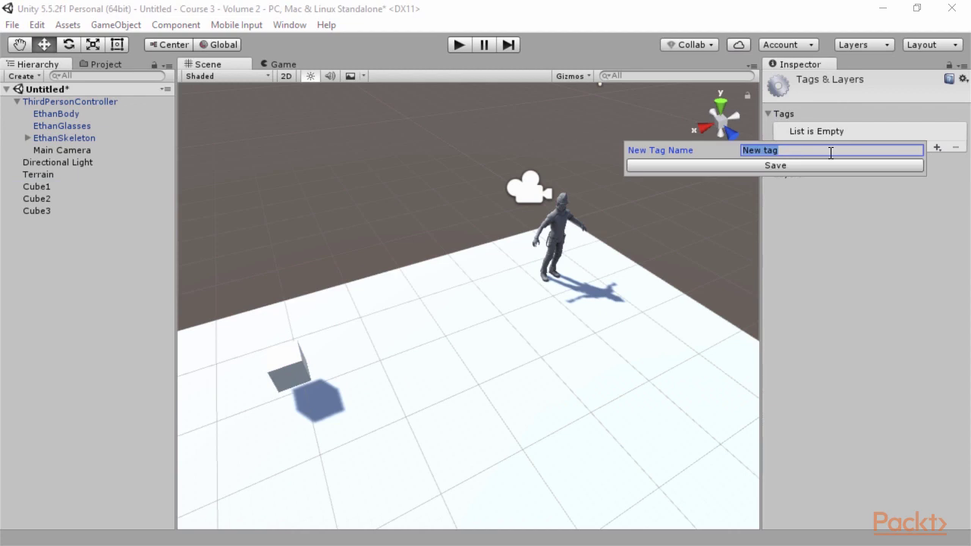
pyautogui.write('cube')
pyautogui.click(821, 165)
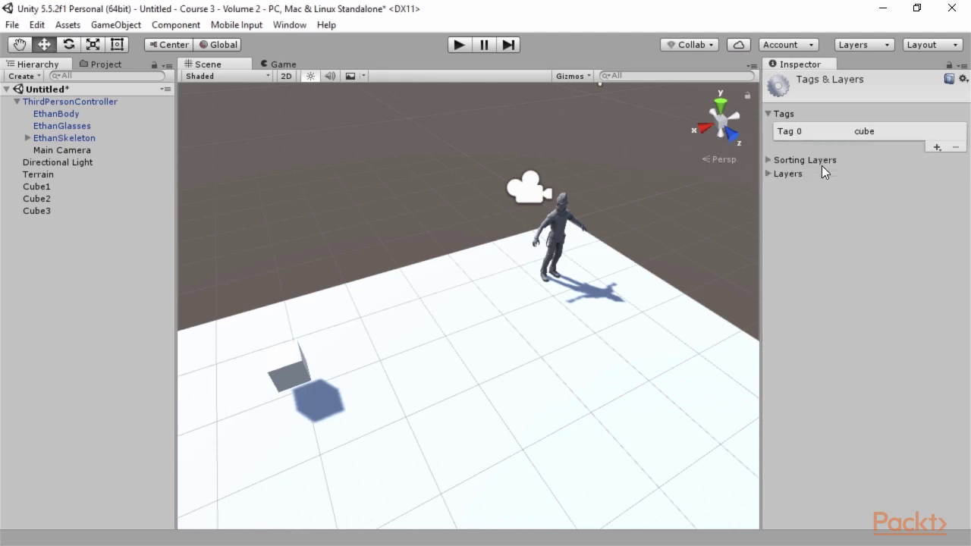
# Step: Assign the cube tag to Cube1, Cube2 and Cube3
pyautogui.click(32, 187)
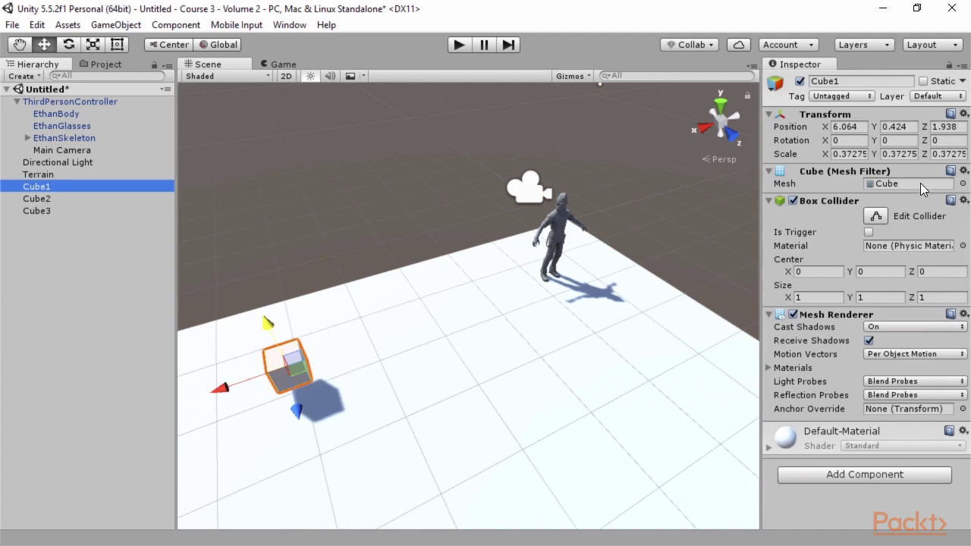
pyautogui.click(844, 96)
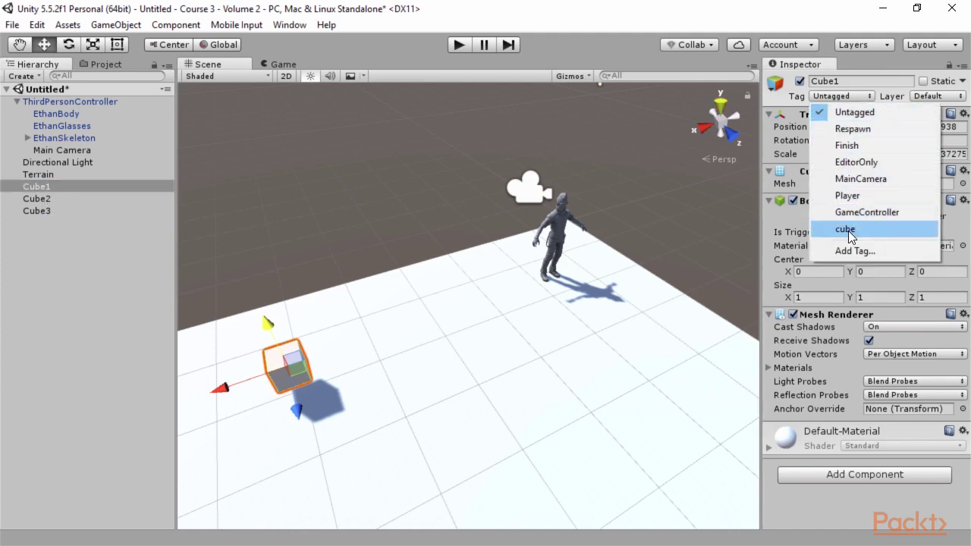
pyautogui.click(848, 231)
pyautogui.click(71, 197)
pyautogui.click(843, 96)
pyautogui.click(848, 230)
pyautogui.click(46, 210)
pyautogui.click(862, 97)
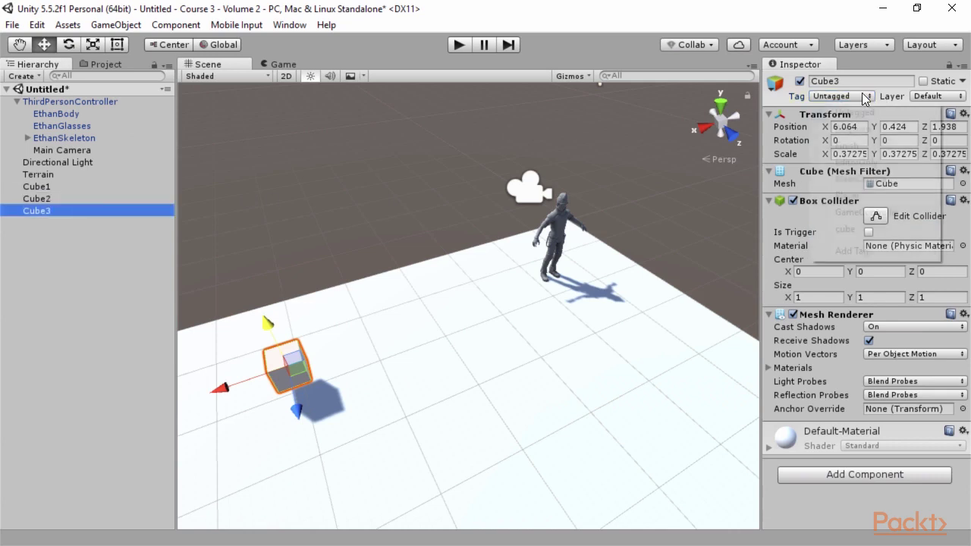
pyautogui.click(848, 229)
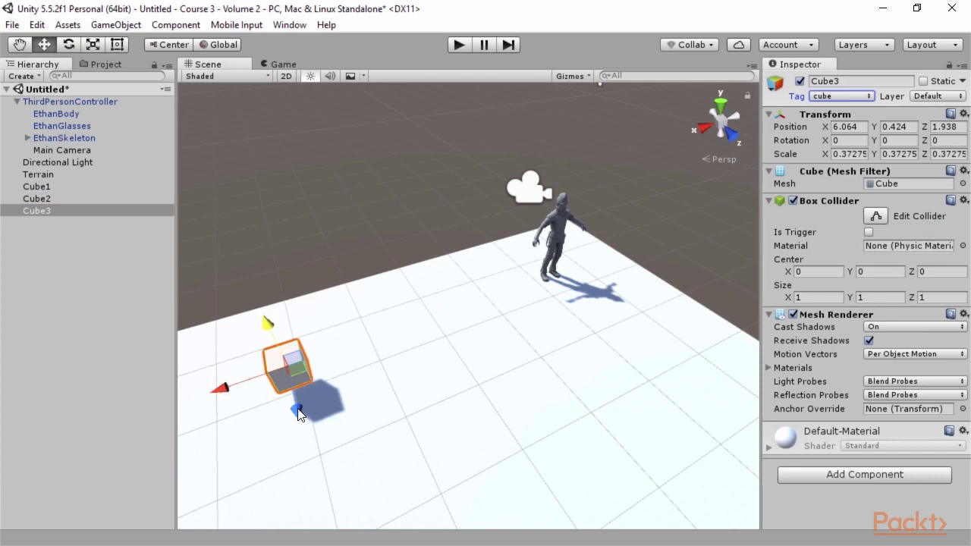
# Step: Spread the three cubes apart, moving Cube3 to about Z 3.03, Cube2 along X toward the character and Cube1 to about X 6.10
pyautogui.moveTo(298, 410); pyautogui.dragTo(302, 451)
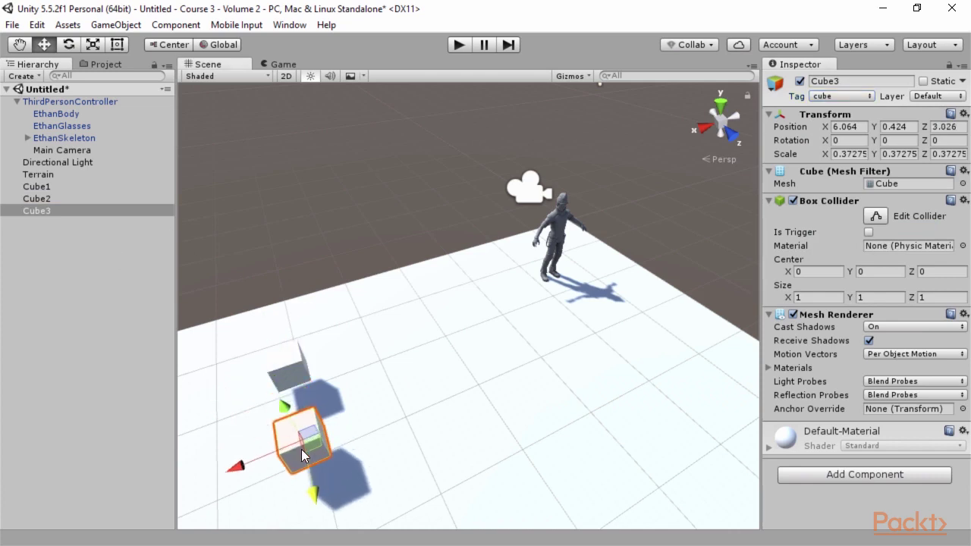
pyautogui.click(292, 366)
pyautogui.moveTo(222, 390)
pyautogui.mouseDown()
pyautogui.moveTo(318, 356)
pyautogui.moveTo(210, 392)
pyautogui.moveTo(220, 390)
pyautogui.mouseUp()
pyautogui.click(292, 369)
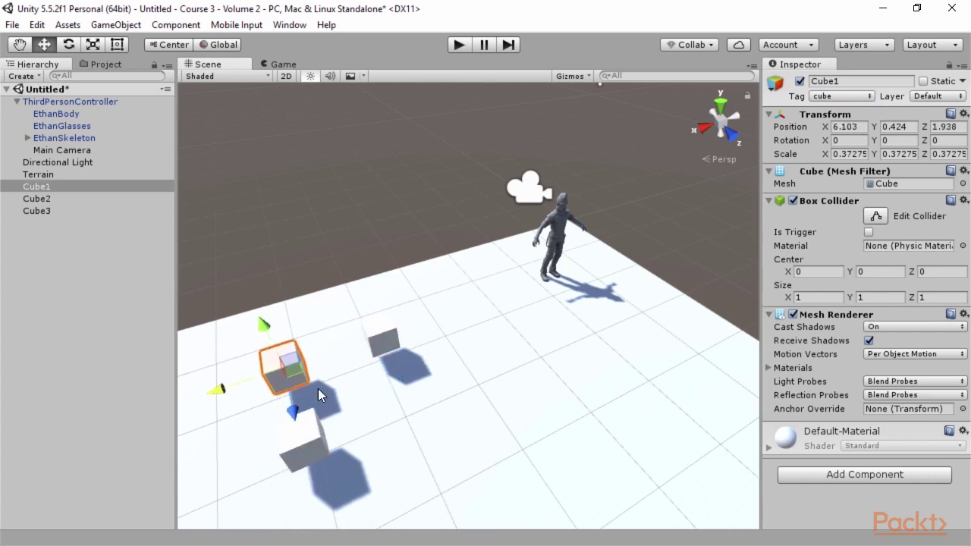
# Step: Add MudRockyAlbedoSpecular as the terrain's paint texture so it covers the ground
pyautogui.click(513, 387)
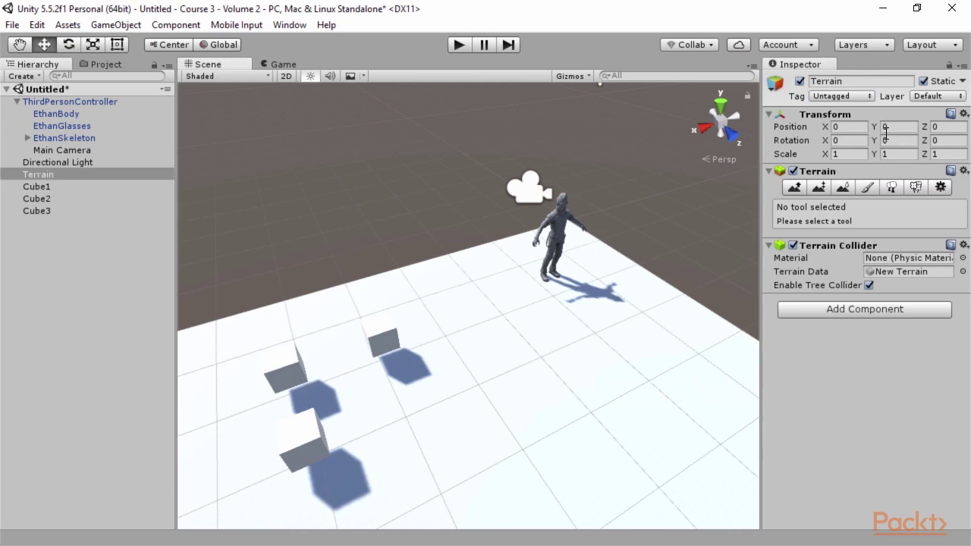
pyautogui.click(868, 188)
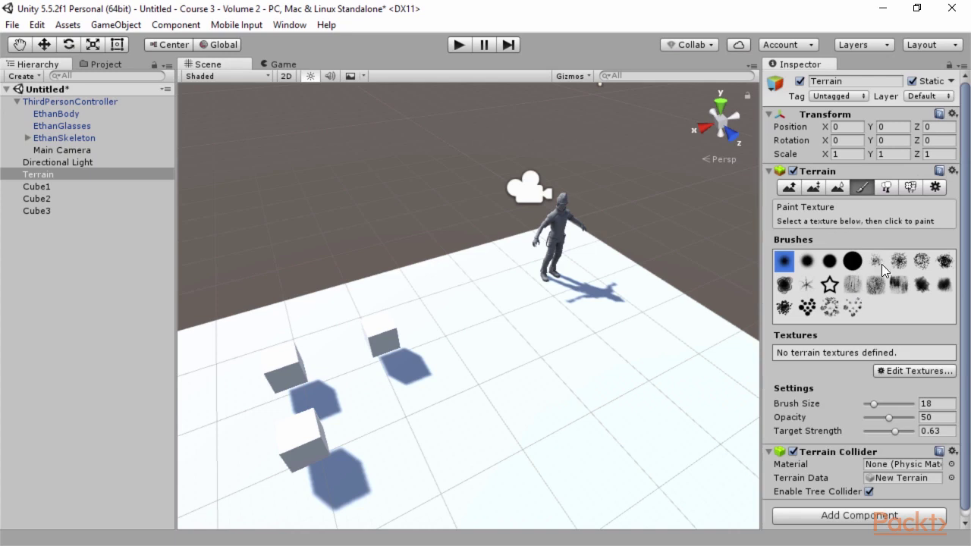
pyautogui.scroll(-1, 903, 356)
pyautogui.click(906, 365)
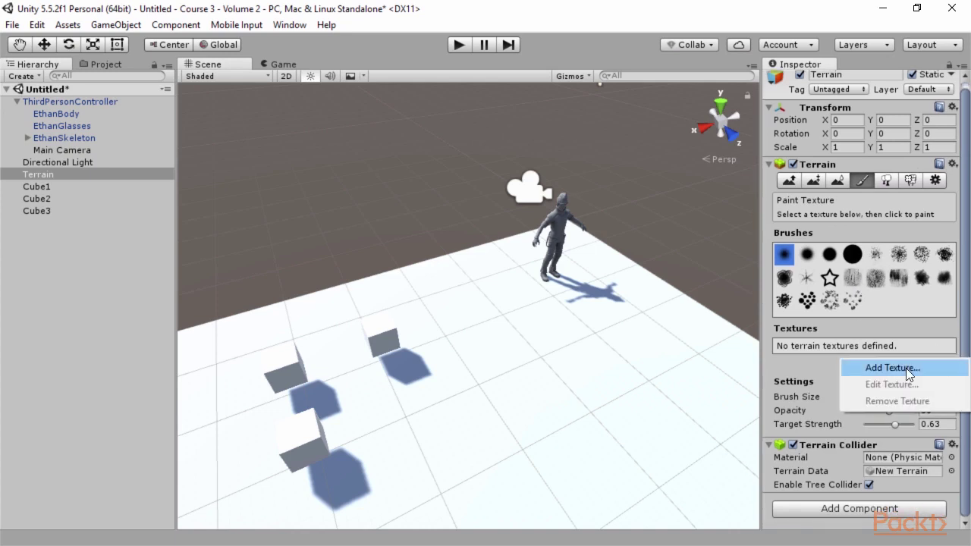
pyautogui.click(905, 368)
pyautogui.click(512, 213)
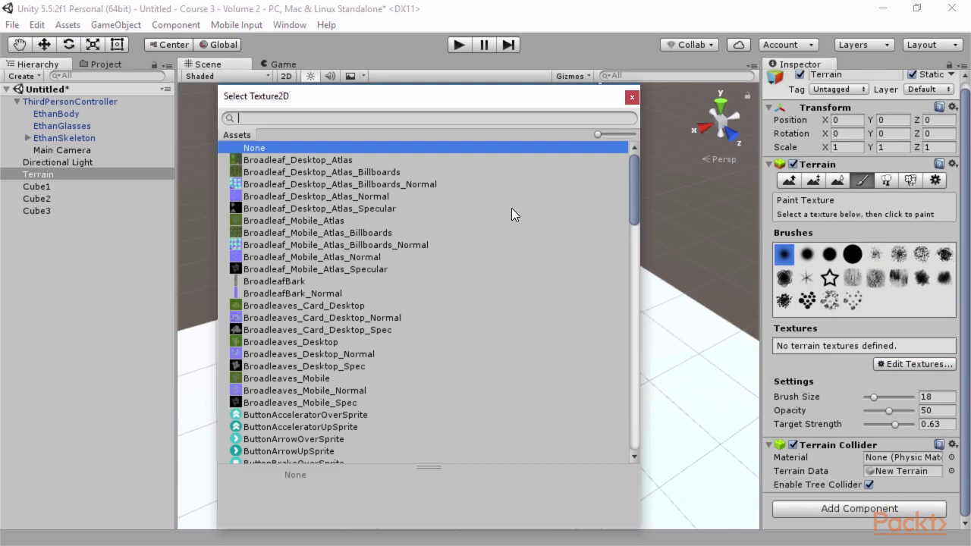
pyautogui.scroll(-15, 308, 292)
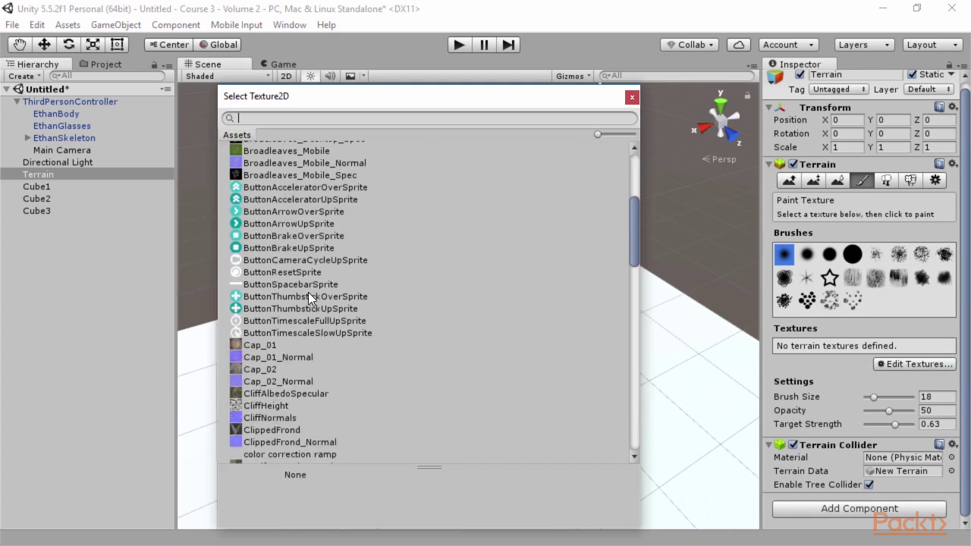
pyautogui.scroll(-15, 308, 292)
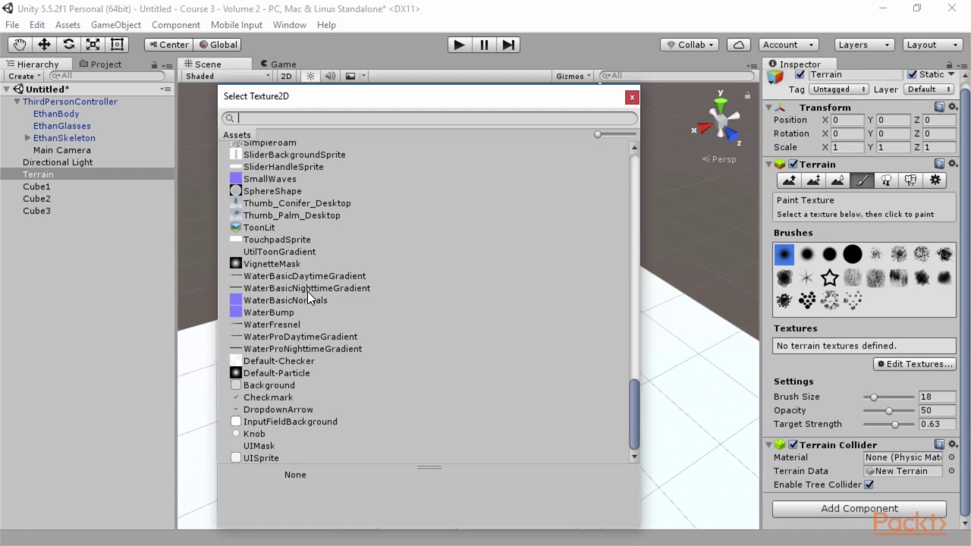
pyautogui.scroll(10, 302, 292)
pyautogui.click(293, 306)
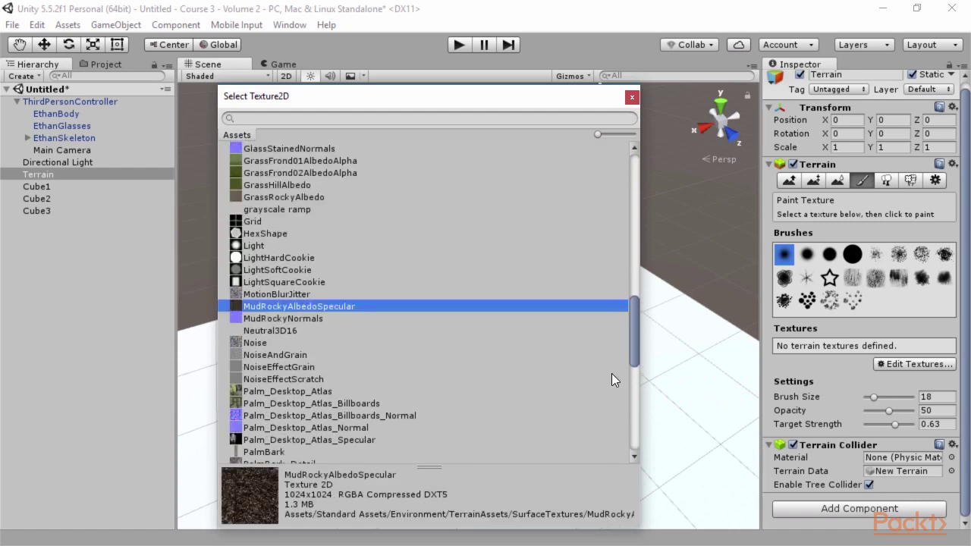
pyautogui.moveTo(535, 83); pyautogui.dragTo(531, 49)
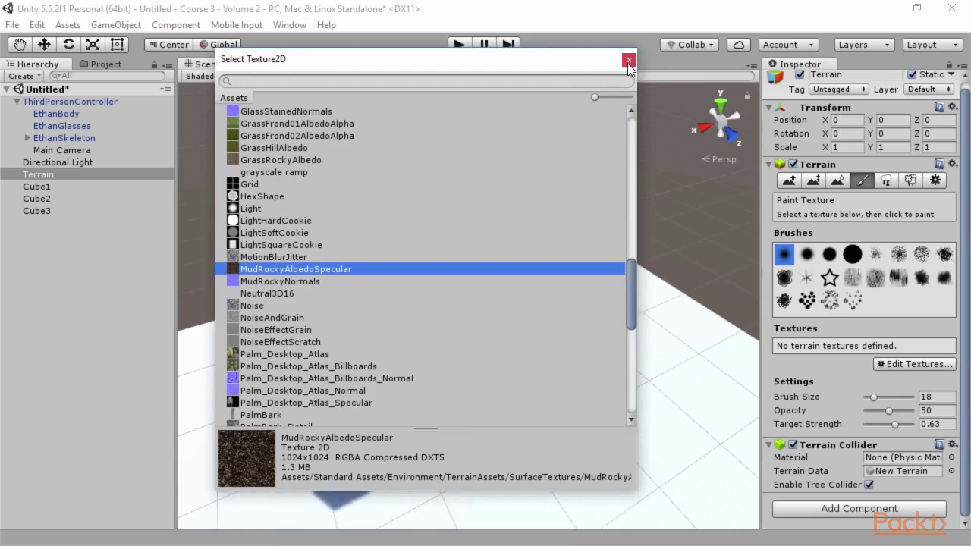
pyautogui.click(632, 69)
pyautogui.click(607, 453)
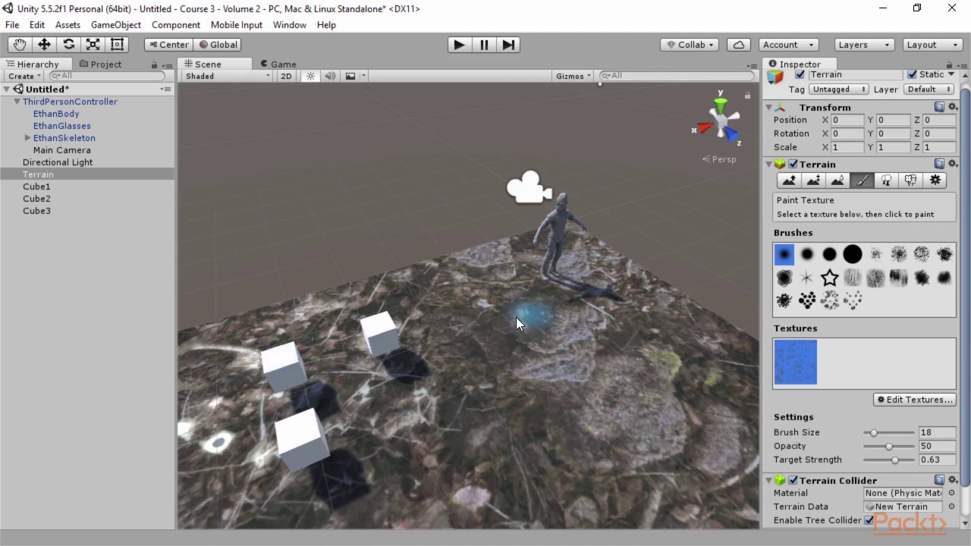
# Step: Add a sphere and place it above the terrain in front of the character at about Y 0.61, Z 3.42
pyautogui.click(120, 25)
pyautogui.moveTo(148, 77)
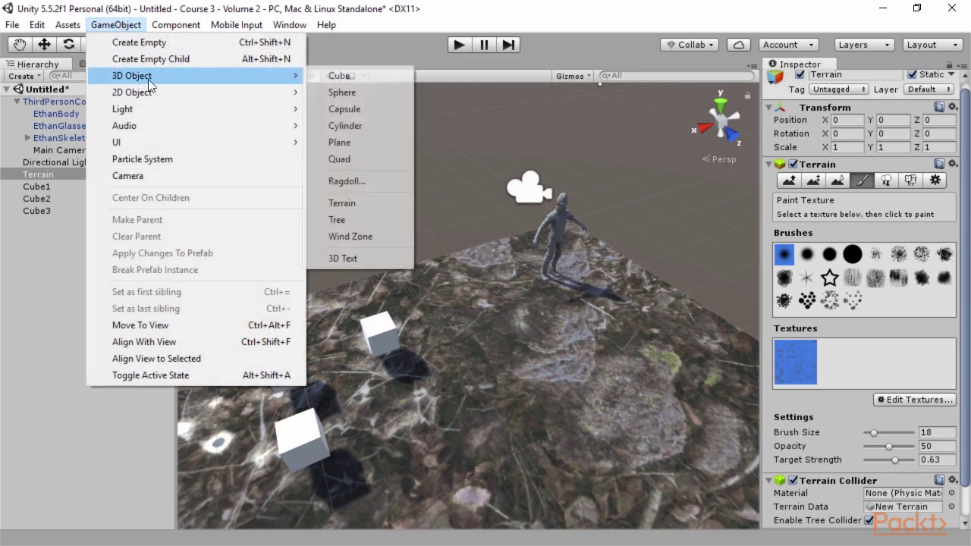
pyautogui.click(361, 92)
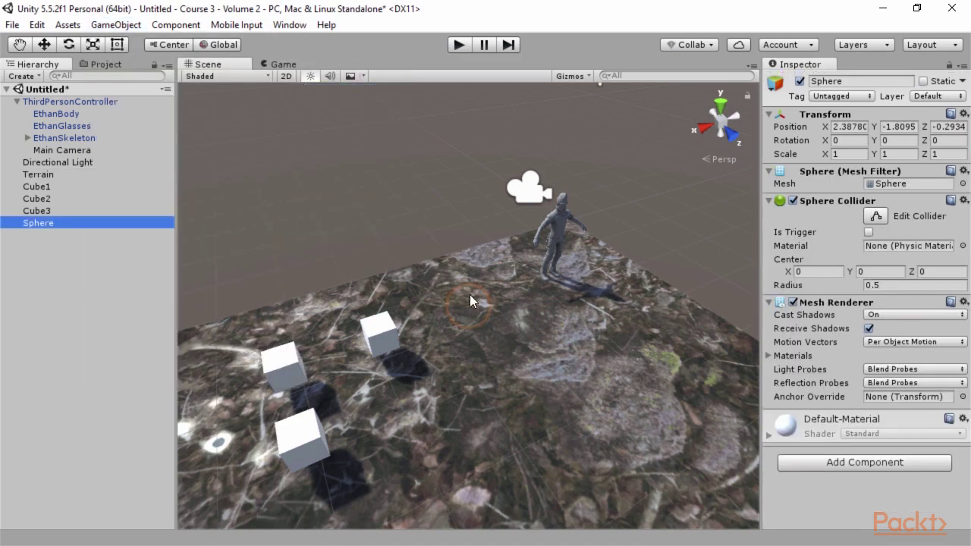
pyautogui.press('w')
pyautogui.moveTo(474, 258); pyautogui.dragTo(619, 273)
# Step: Scale the sphere uniformly to about 0.31 and duplicate it twice
pyautogui.click(93, 44)
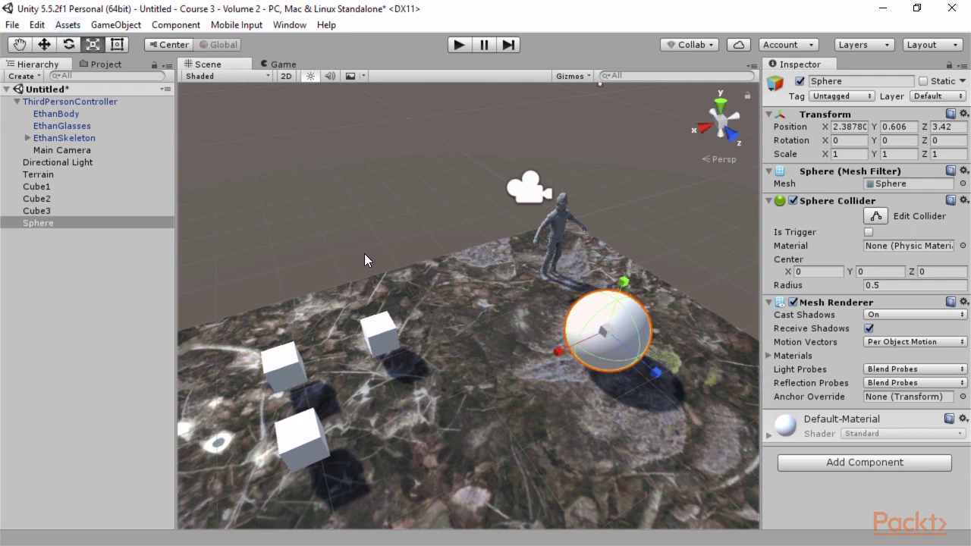
pyautogui.moveTo(606, 331); pyautogui.dragTo(533, 233)
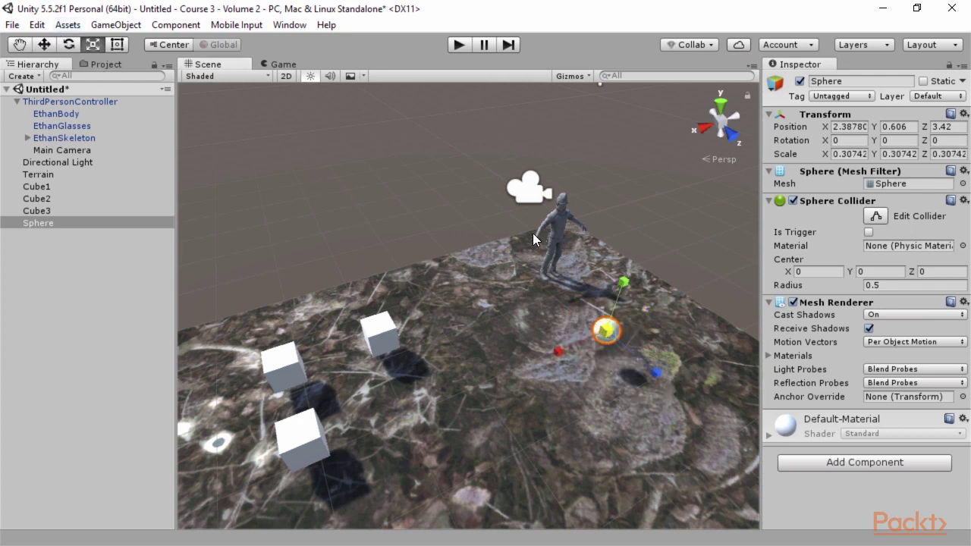
pyautogui.rightClick(59, 221)
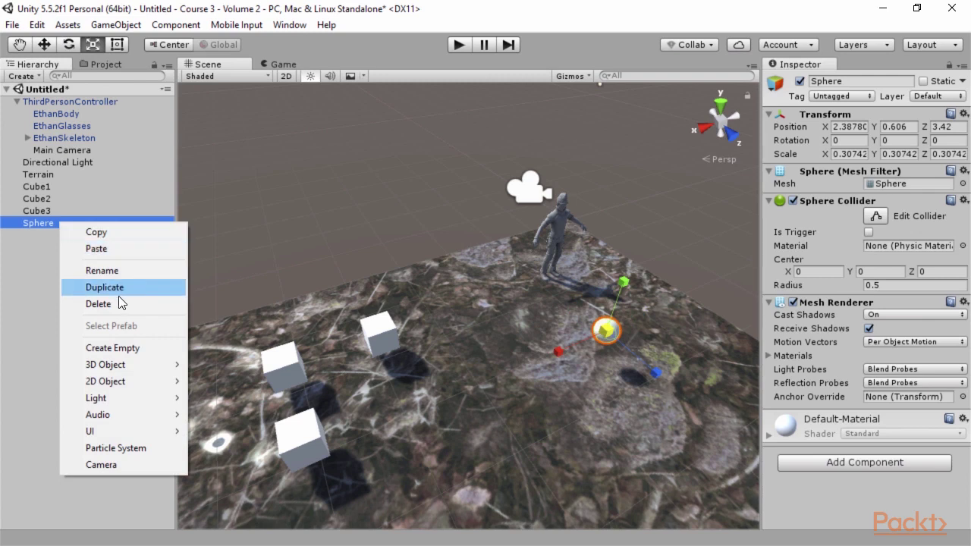
pyautogui.click(115, 287)
pyautogui.rightClick(70, 234)
pyautogui.click(131, 305)
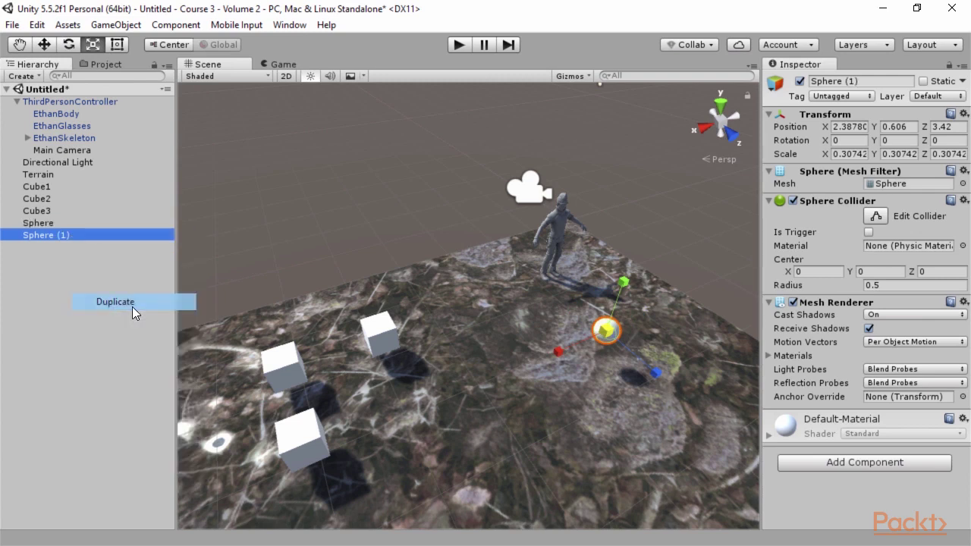
# Step: Rename the original sphere as Sphere1 and its two duplicates as Sphere2 and Sphere3
pyautogui.click(59, 223)
pyautogui.click(853, 80)
pyautogui.click(852, 81)
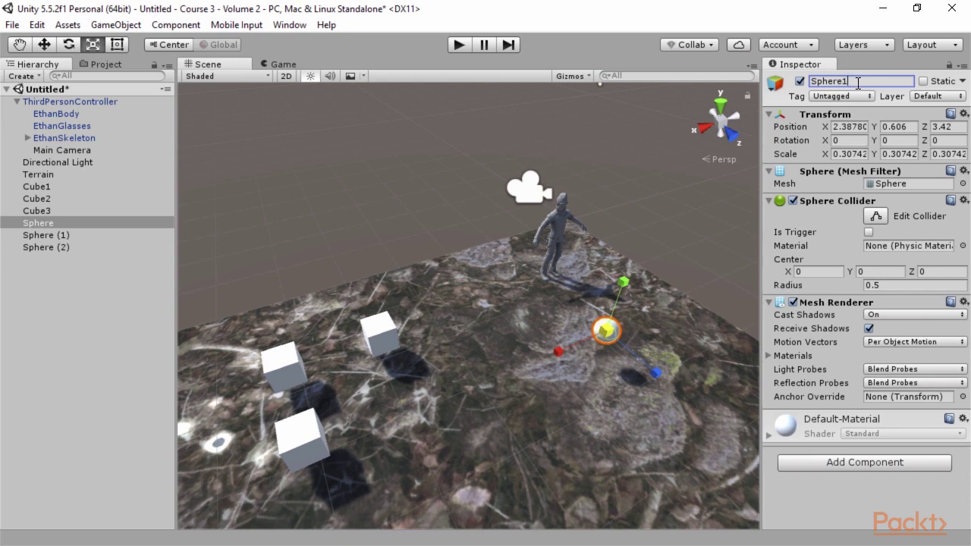
pyautogui.click(46, 235)
pyautogui.click(845, 81)
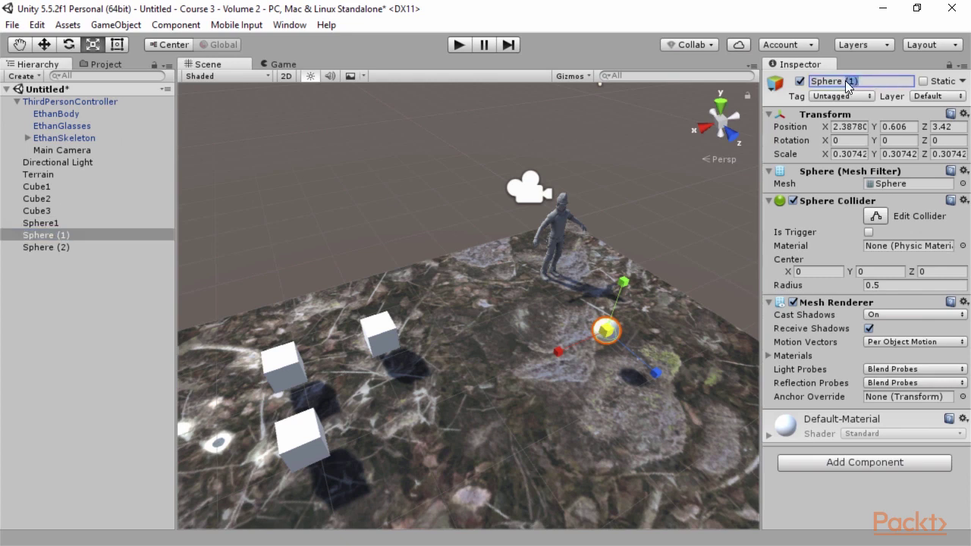
pyautogui.write('2')
pyautogui.press('Return')
pyautogui.click(46, 248)
pyautogui.click(878, 80)
pyautogui.moveTo(878, 80); pyautogui.dragTo(844, 84)
pyautogui.write('3')
pyautogui.press('Return')
# Step: Spread the spheres apart, moving Sphere3 along X toward the cubes and Sphere2 to about X 2.84, Z 4.39
pyautogui.click(44, 44)
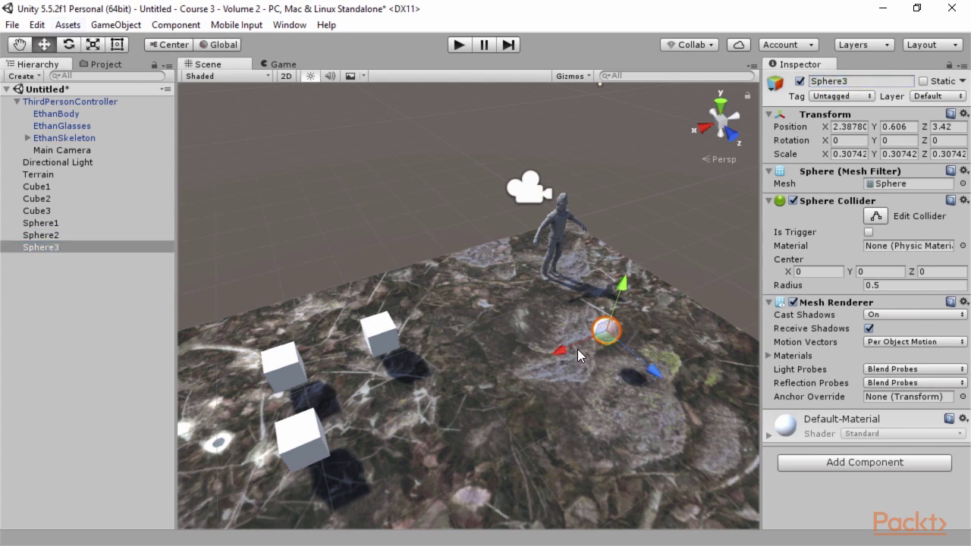
pyautogui.moveTo(560, 347); pyautogui.dragTo(470, 385)
pyautogui.click(607, 330)
pyautogui.moveTo(654, 370); pyautogui.dragTo(725, 430)
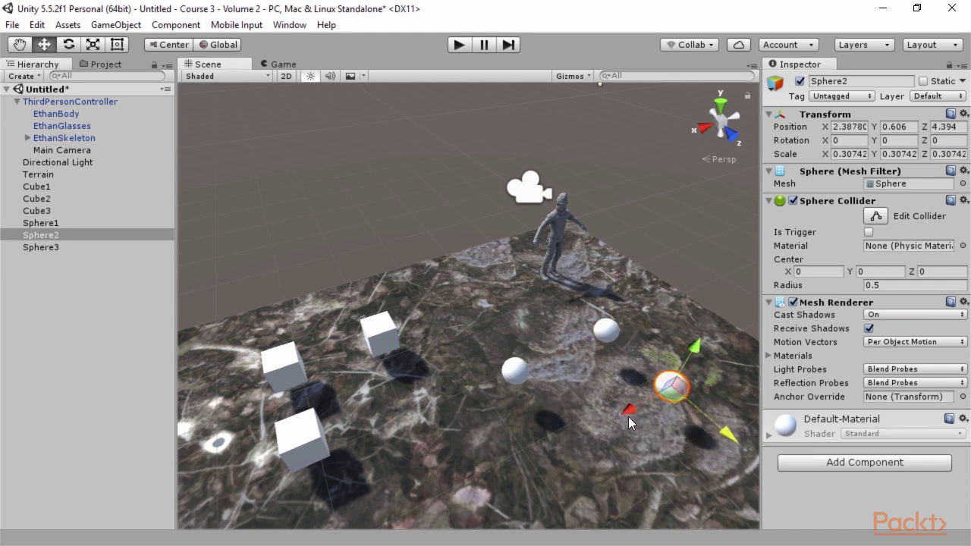
pyautogui.moveTo(628, 417); pyautogui.dragTo(428, 366)
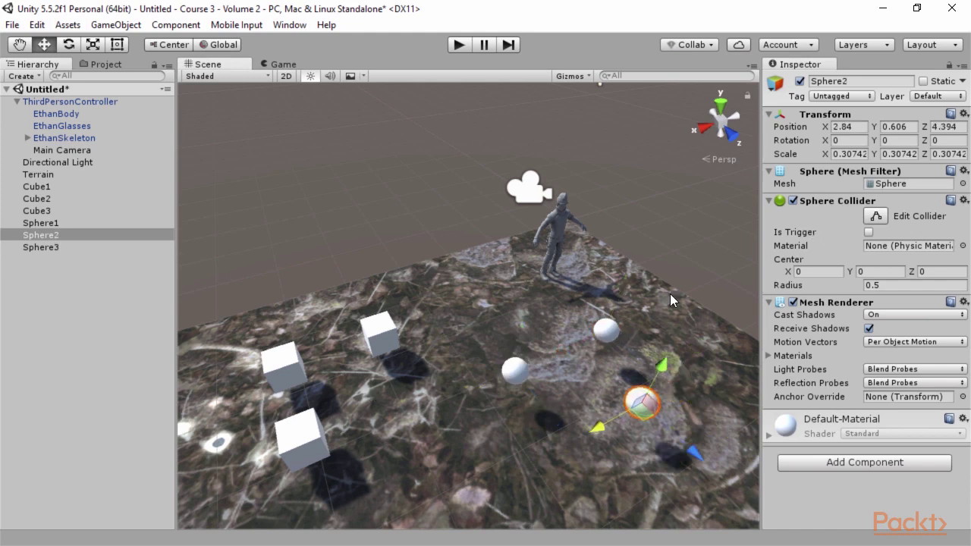
# Step: Play-test the scene by turning and running the character around the cubes and spheres, and stop the game
pyautogui.click(458, 47)
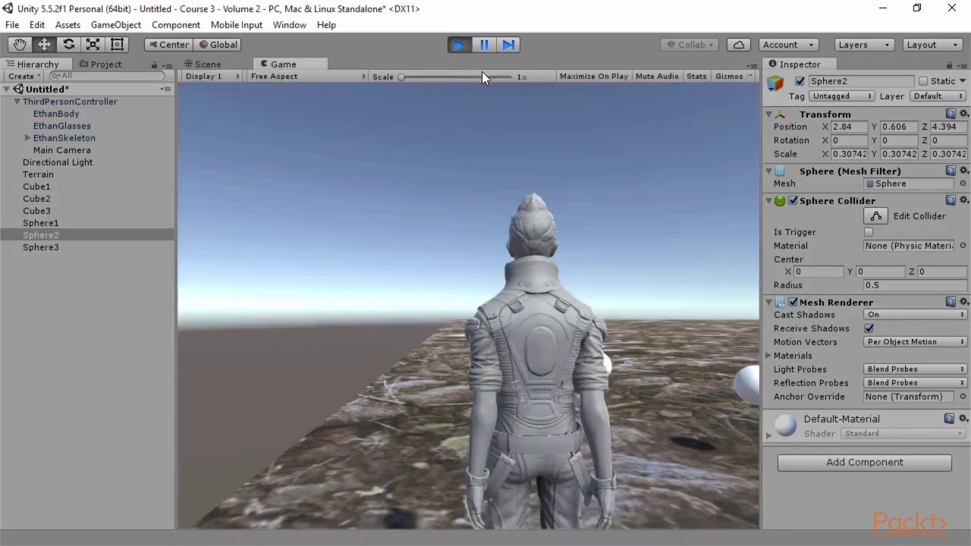
pyautogui.press('d')
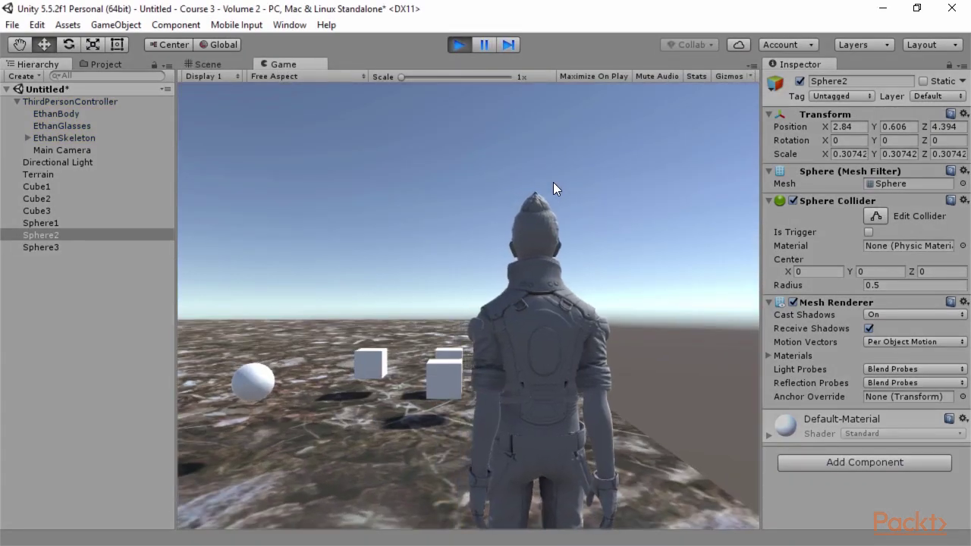
pyautogui.press('a')
pyautogui.press('d')
pyautogui.press('w')
pyautogui.press('w')
pyautogui.press('a')
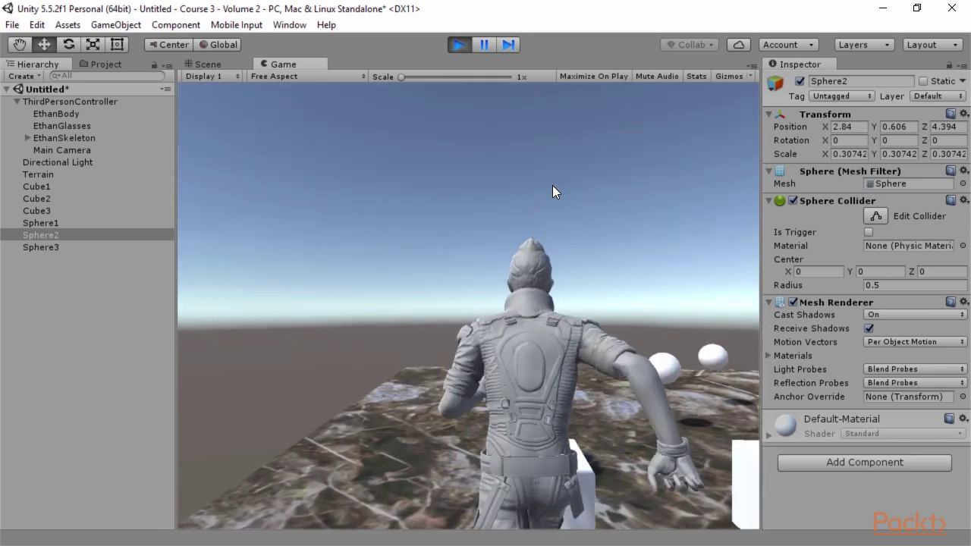
pyautogui.click(460, 45)
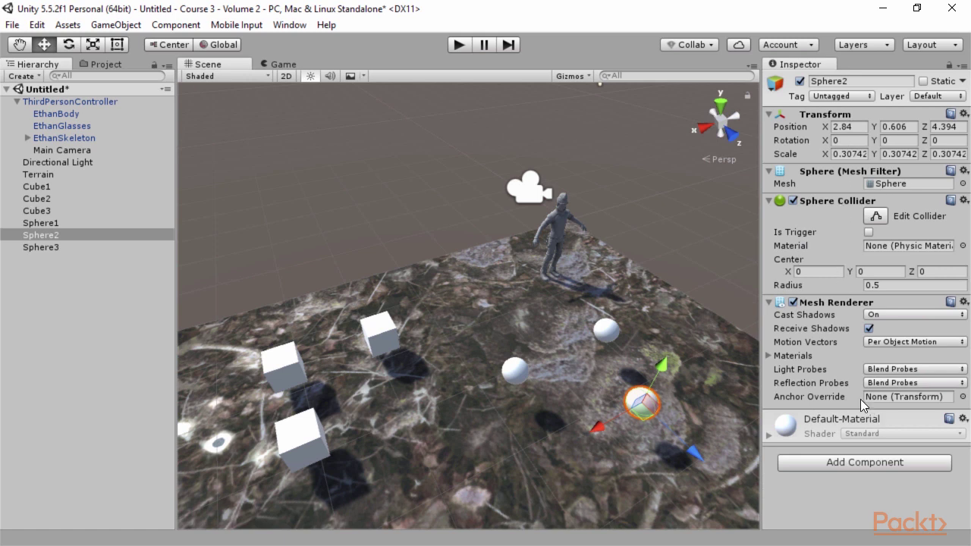
# Step: Set Sphere2's Cast Shadows option to Off, and restore it to On
pyautogui.click(883, 316)
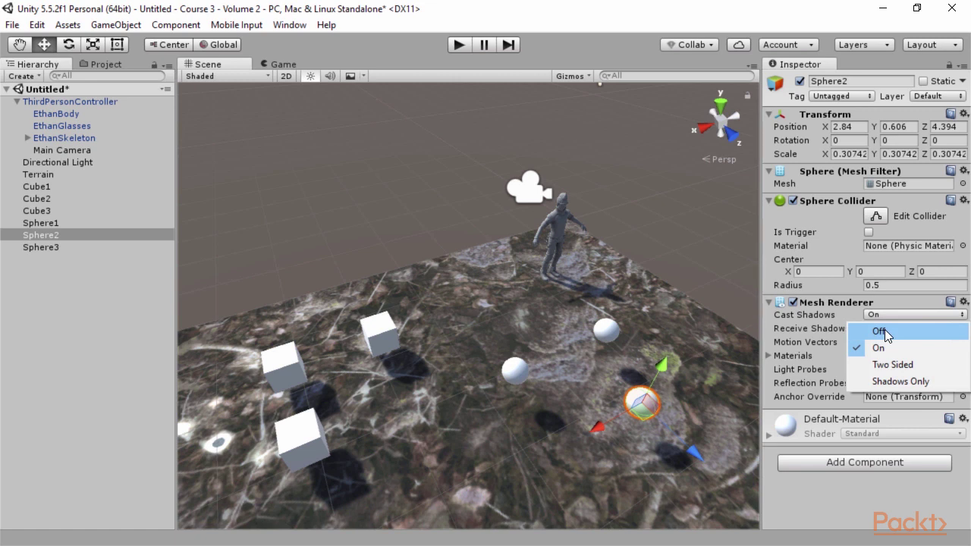
pyautogui.click(884, 332)
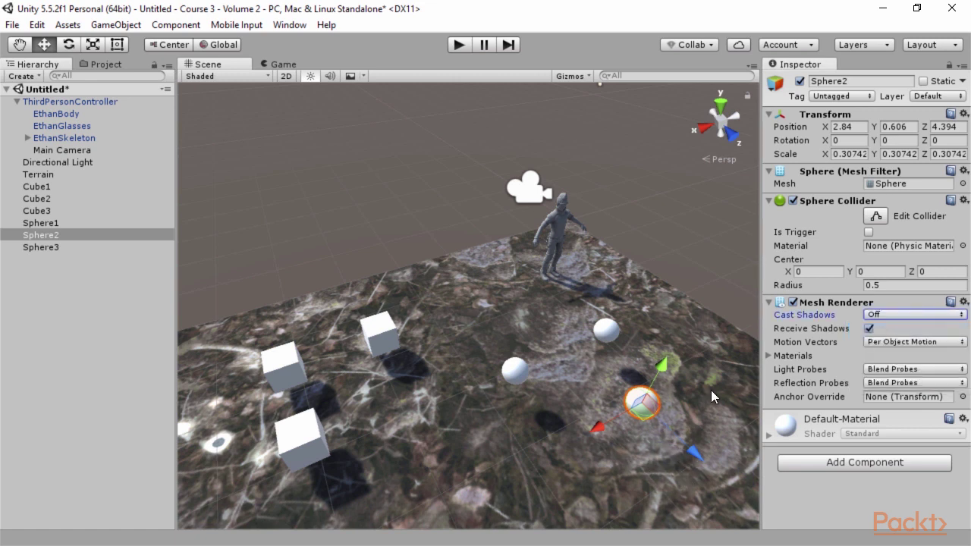
pyautogui.click(908, 313)
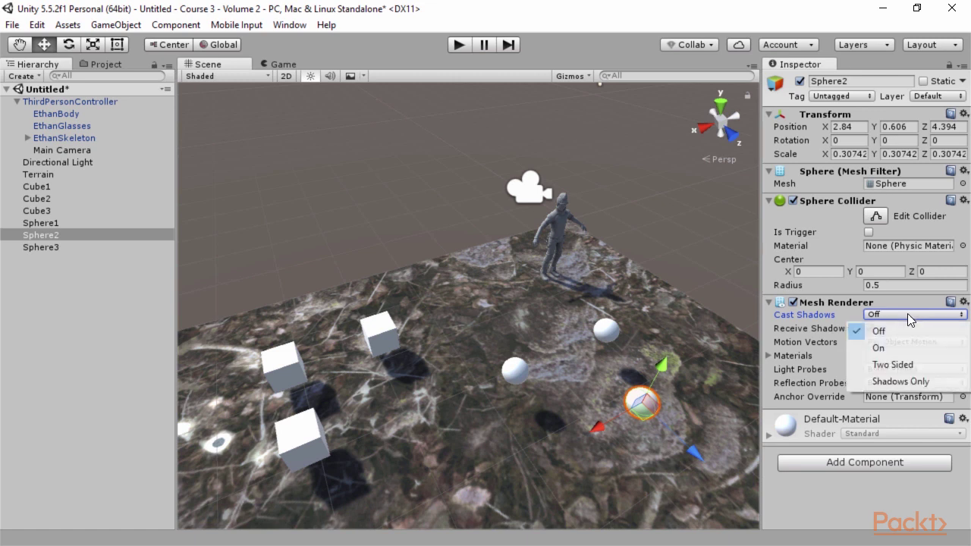
pyautogui.click(887, 347)
# Step: Edit Sphere2's sphere collider in the scene, enlarging it and shrinking it back to a radius of about 0.456
pyautogui.click(876, 217)
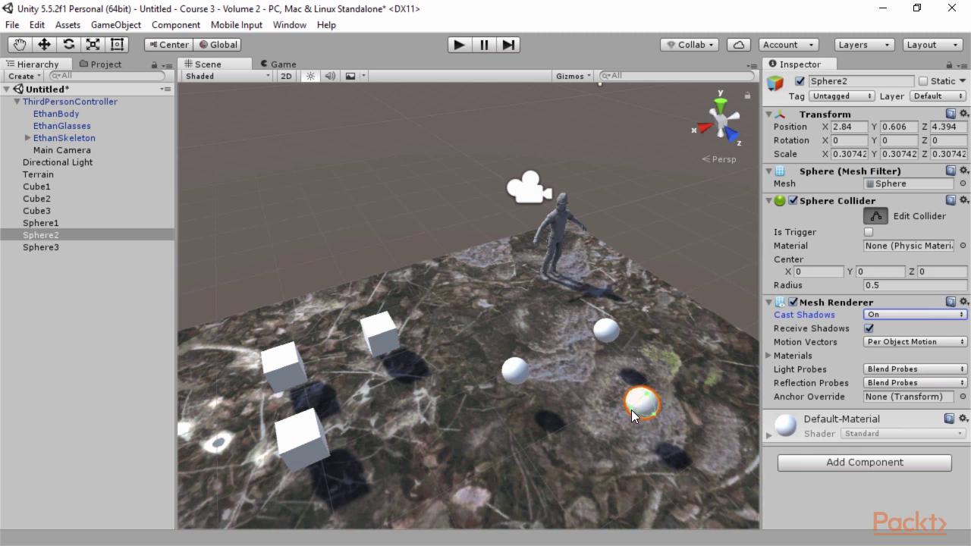
pyautogui.moveTo(645, 393); pyautogui.dragTo(656, 390)
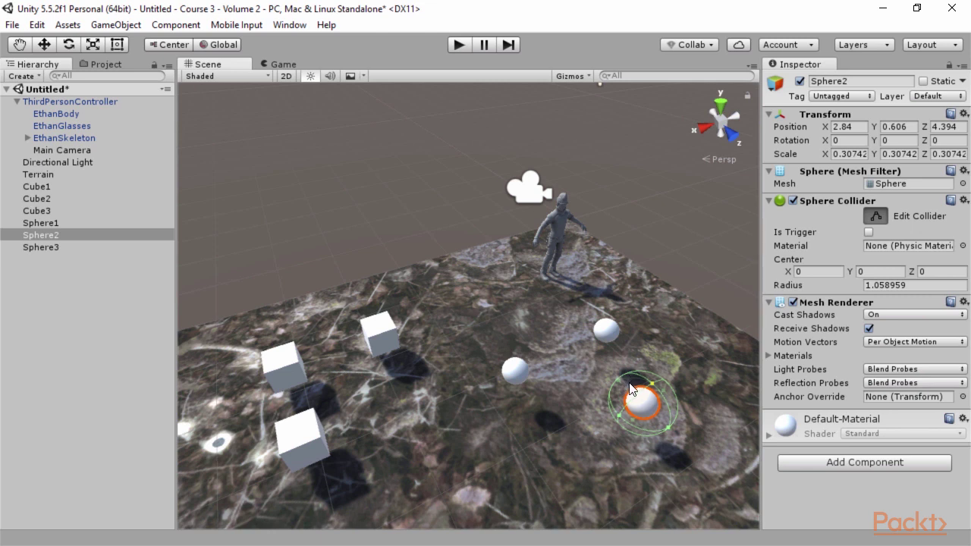
pyautogui.moveTo(652, 382); pyautogui.dragTo(650, 399)
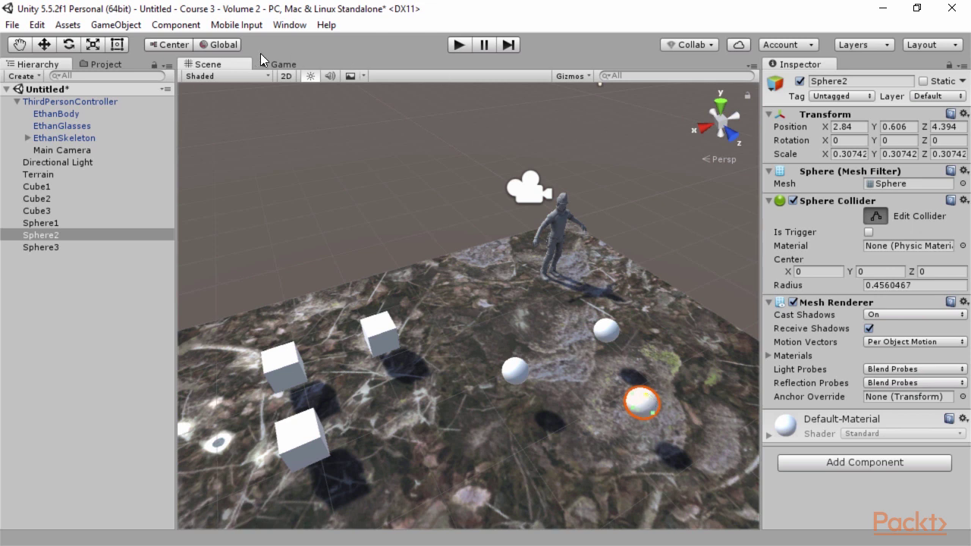
# Step: Add a 3D cylinder and position it among the cubes and spheres at about X 4.77, Y 1.27, Z 4.14
pyautogui.click(116, 24)
pyautogui.moveTo(121, 75)
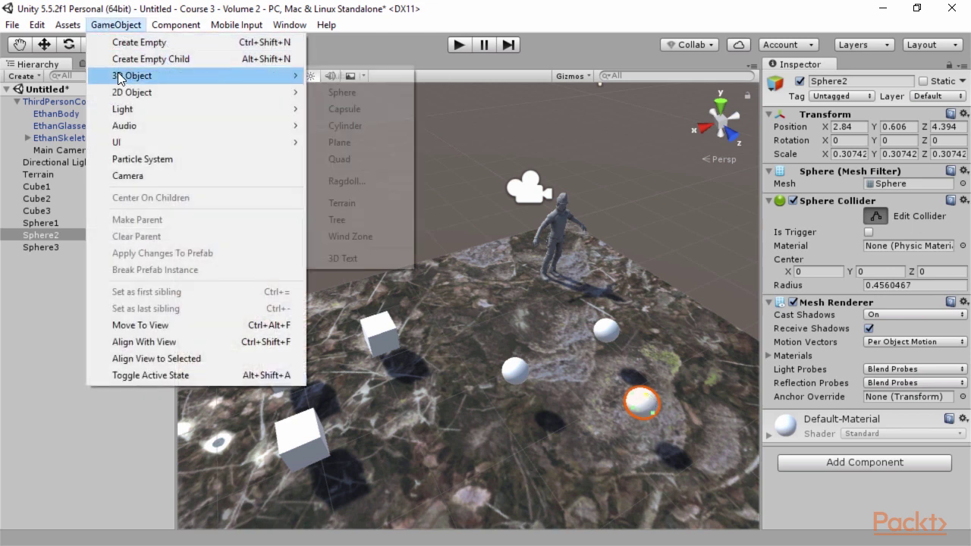
pyautogui.click(366, 126)
pyautogui.moveTo(455, 290); pyautogui.dragTo(498, 478)
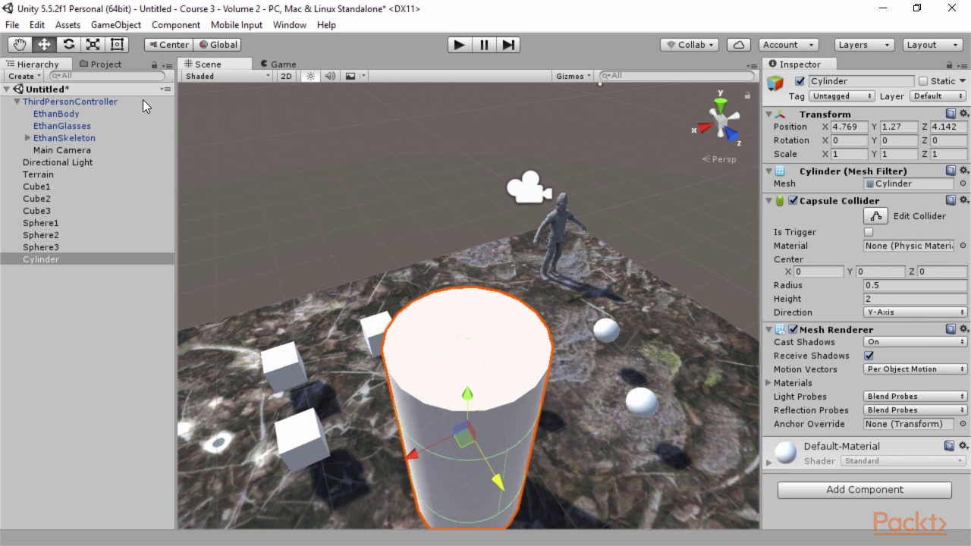
# Step: Play-test the scene by turning the character to view the cylinder among the cubes and spheres, and stop the game
pyautogui.click(459, 46)
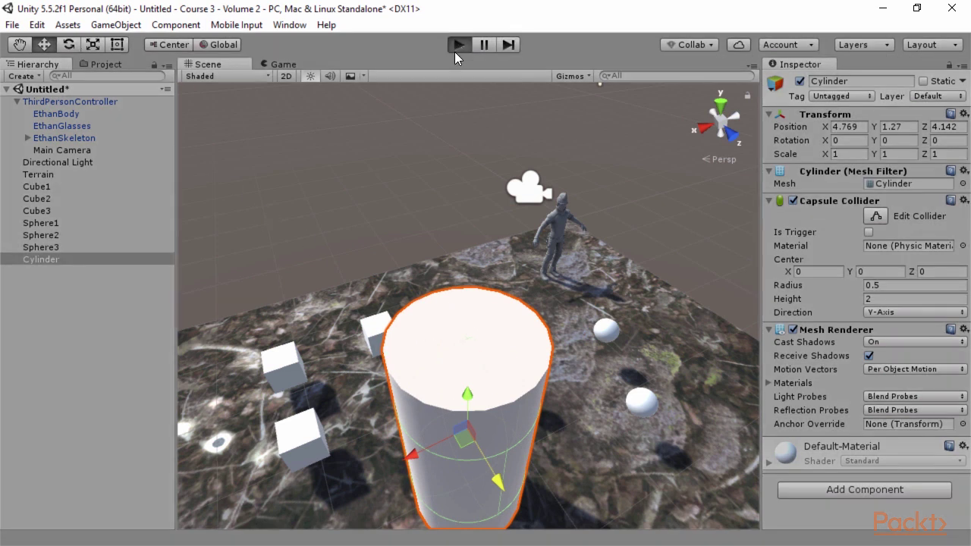
pyautogui.press('Right')
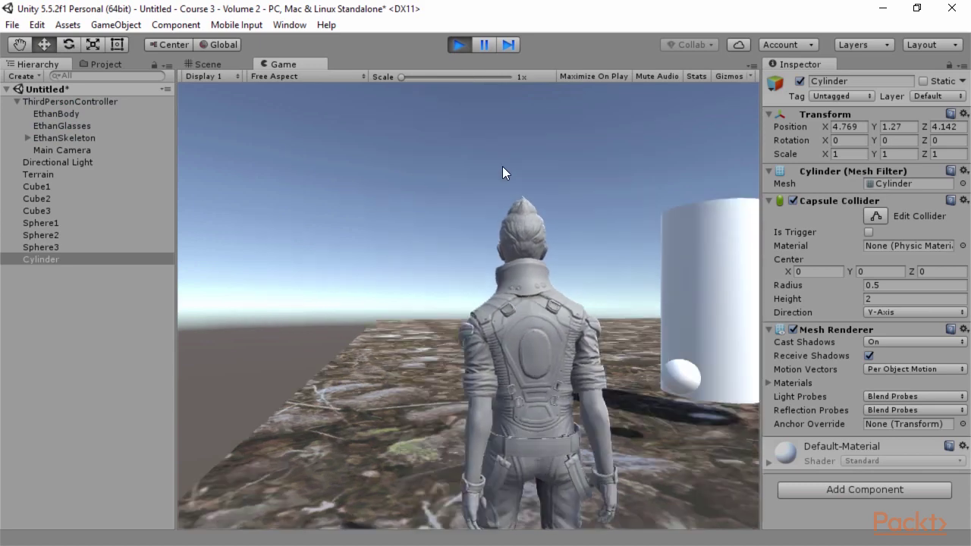
pyautogui.press('Left')
pyautogui.press('Left')
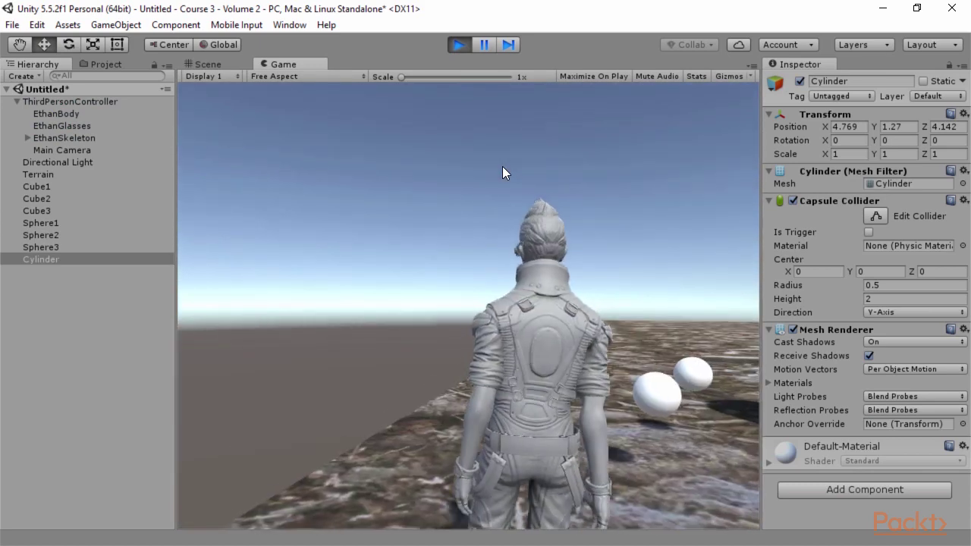
pyautogui.press('Right')
pyautogui.press('Right')
pyautogui.press('Left')
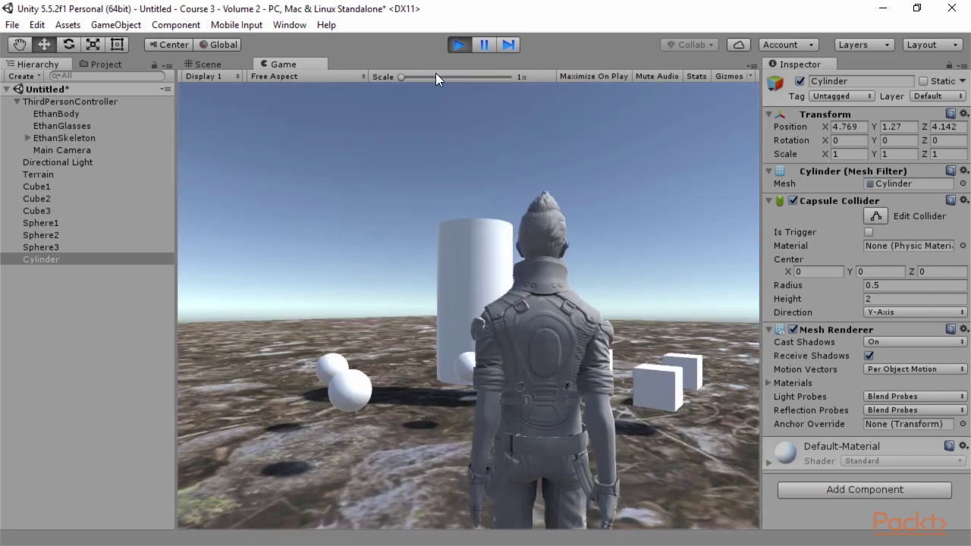
pyautogui.click(458, 44)
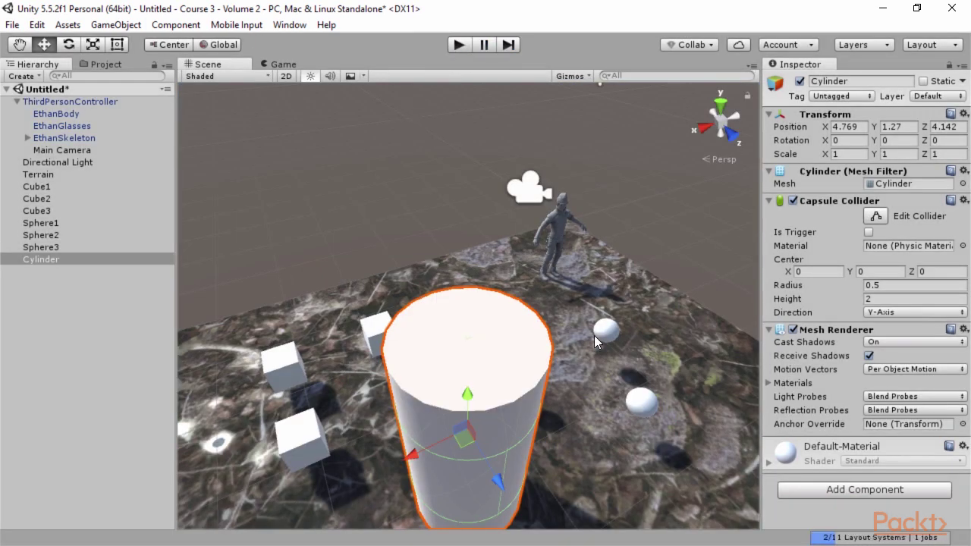
# Step: Add a new 3D cube on the open terrain beyond the cylinder and raise it to Y 0.6
pyautogui.scroll(-8, 594, 335)
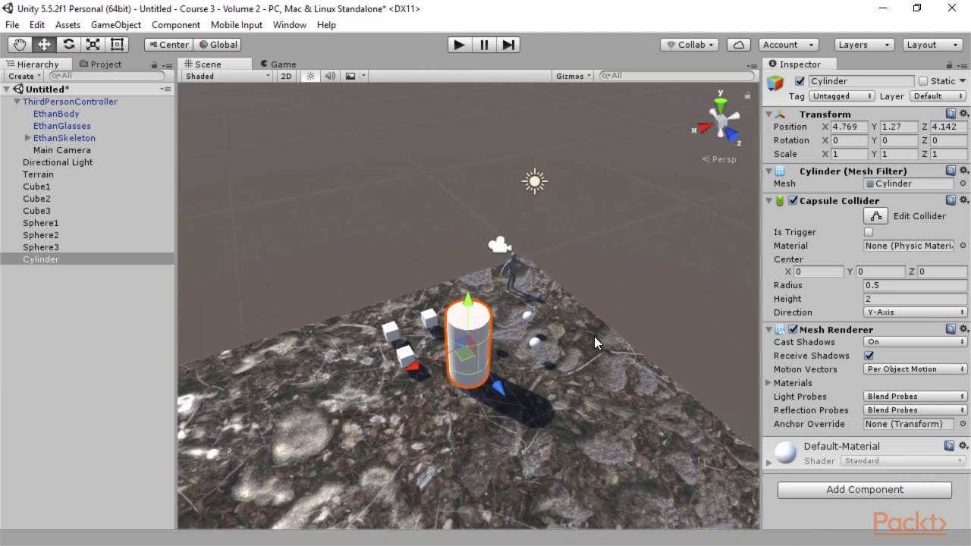
pyautogui.scroll(-3, 594, 336)
pyautogui.keyDown('alt'); pyautogui.moveTo(456, 461); pyautogui.dragTo(502, 371); pyautogui.keyUp('alt')
pyautogui.moveTo(501, 372); pyautogui.dragTo(586, 126, button='right')
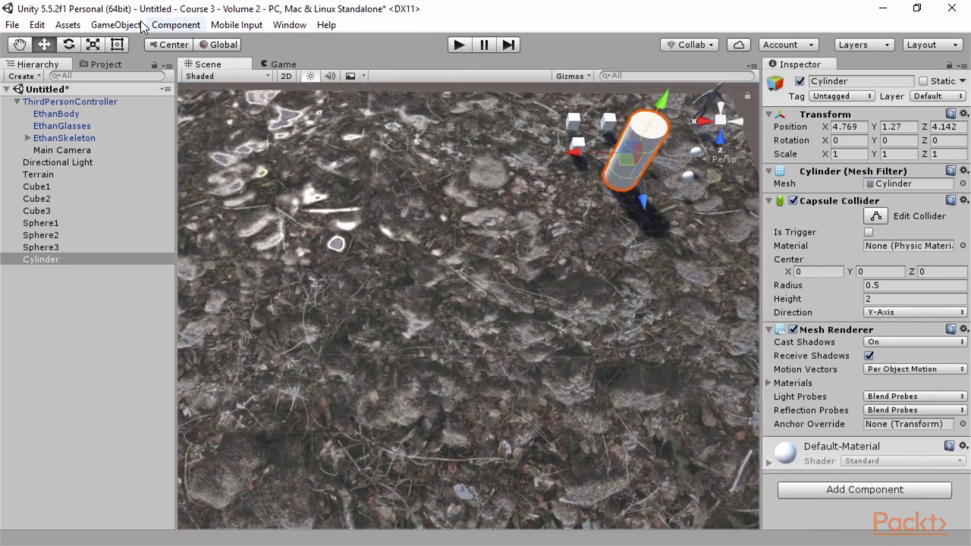
pyautogui.click(115, 24)
pyautogui.moveTo(156, 72)
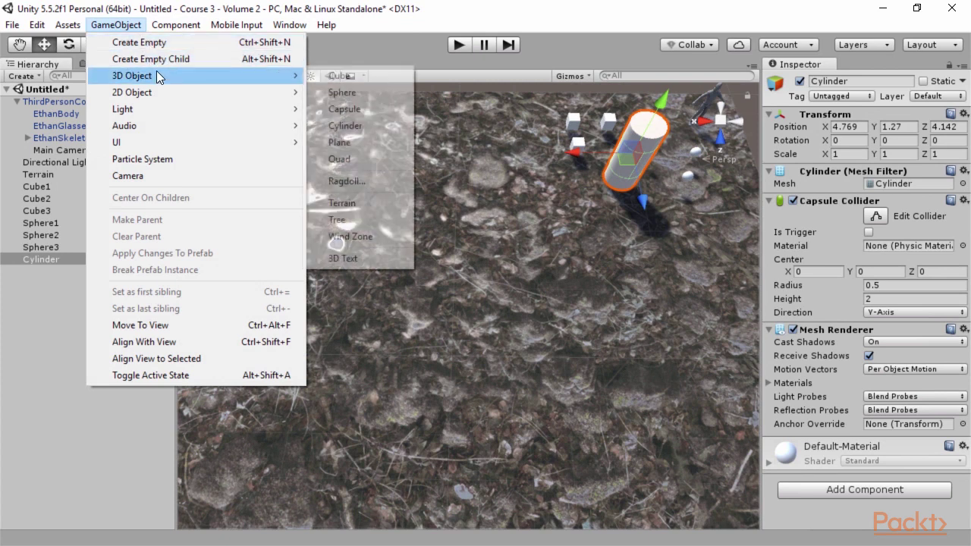
pyautogui.click(374, 79)
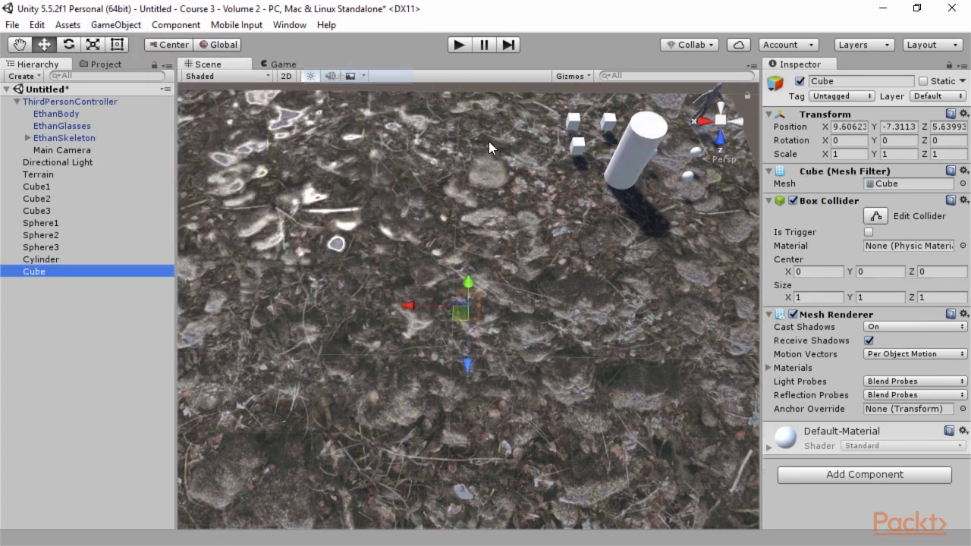
pyautogui.moveTo(468, 287); pyautogui.dragTo(469, 226)
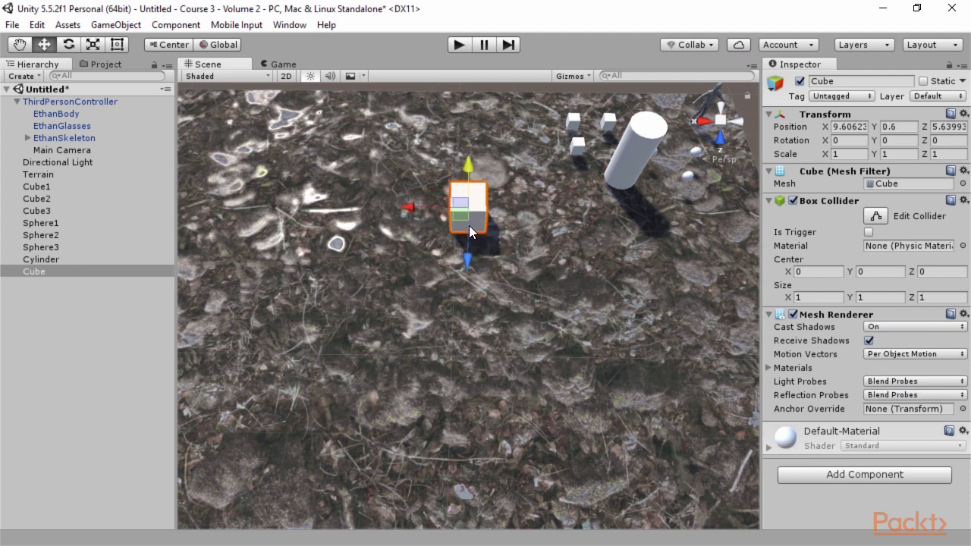
# Step: Scale the new cube into a thin wall of about -0.41 by 2.07 by 11.05 and move it to Z 7.53
pyautogui.click(92, 46)
pyautogui.moveTo(468, 162); pyautogui.dragTo(464, 123)
pyautogui.moveTo(408, 207); pyautogui.dragTo(205, 194)
pyautogui.moveTo(469, 263); pyautogui.dragTo(434, 466)
pyautogui.moveTo(408, 207); pyautogui.dragTo(477, 207)
pyautogui.moveTo(469, 267); pyautogui.dragTo(474, 318)
pyautogui.click(45, 45)
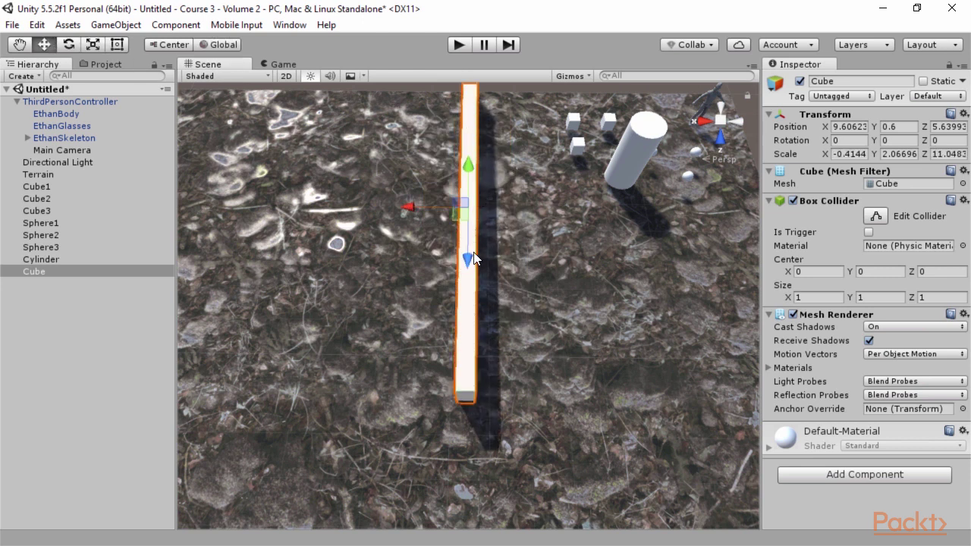
pyautogui.moveTo(469, 264); pyautogui.dragTo(471, 307)
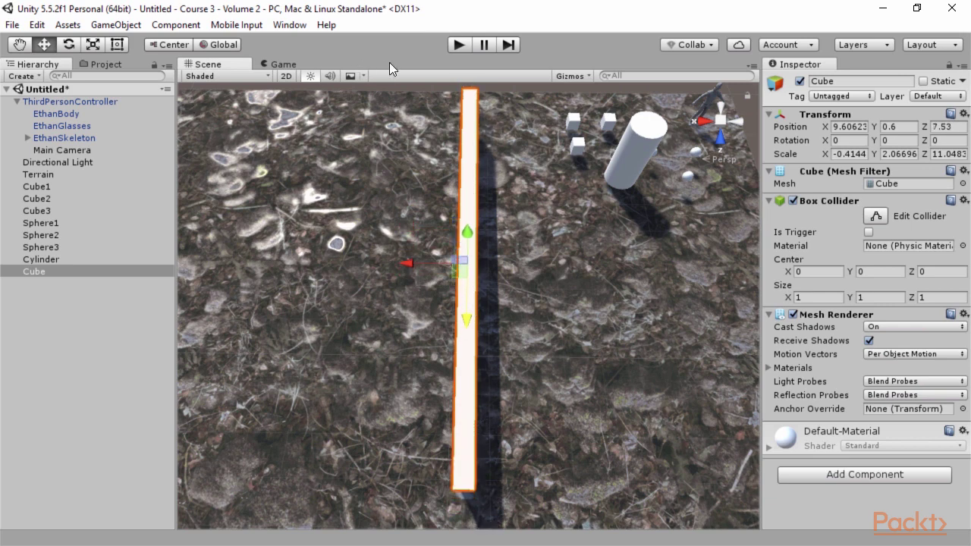
# Step: Play-test the scene by running the character past the cylinder to the wall and jumping in front of it
pyautogui.click(460, 46)
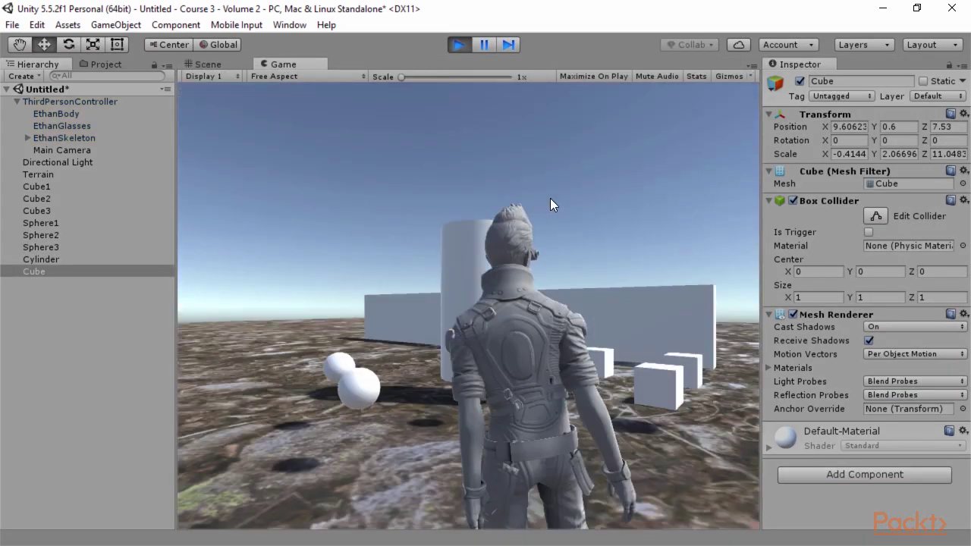
pyautogui.press('w')
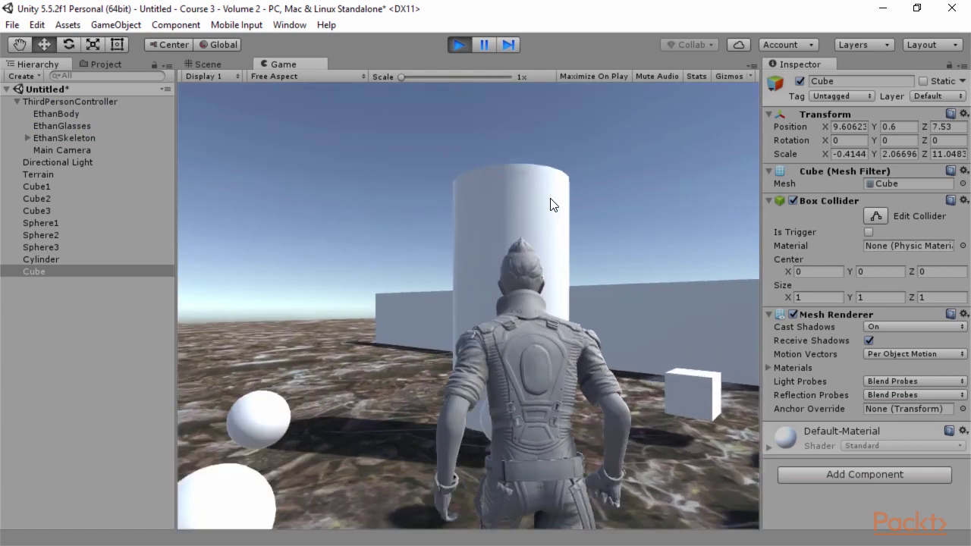
pyautogui.press('w')
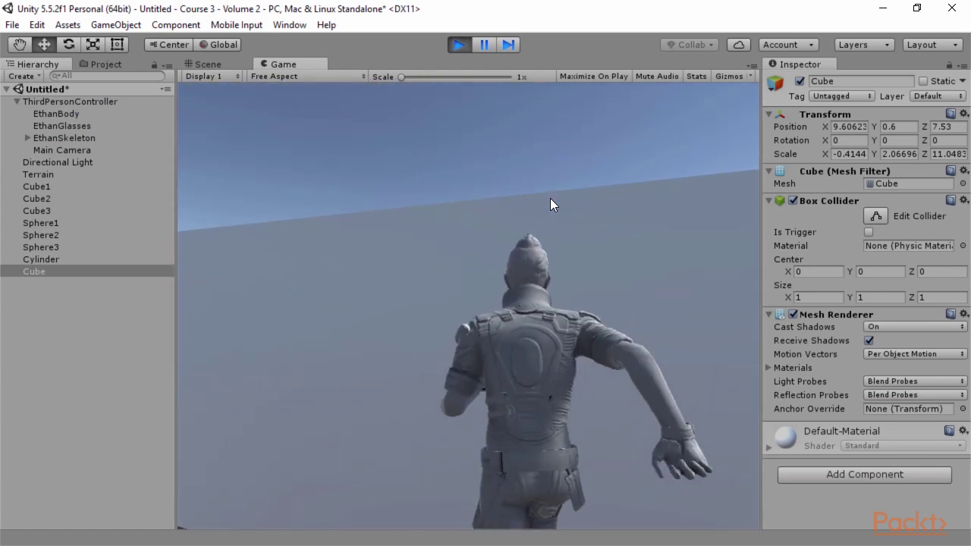
pyautogui.press('space')
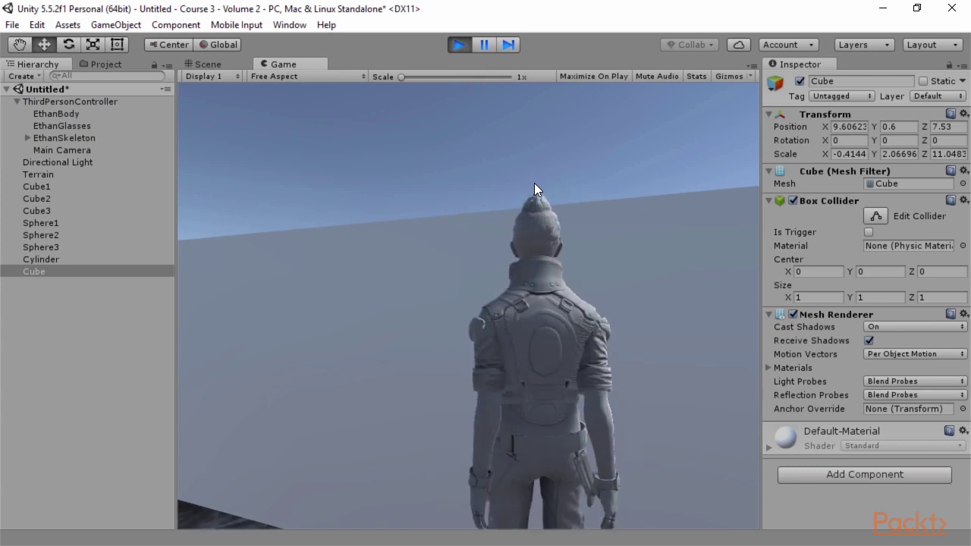
pyautogui.press('space')
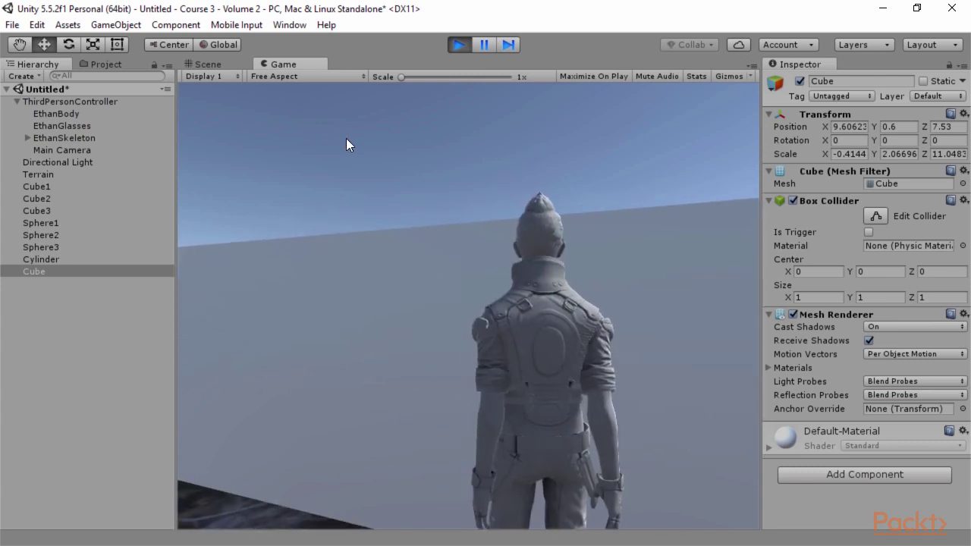